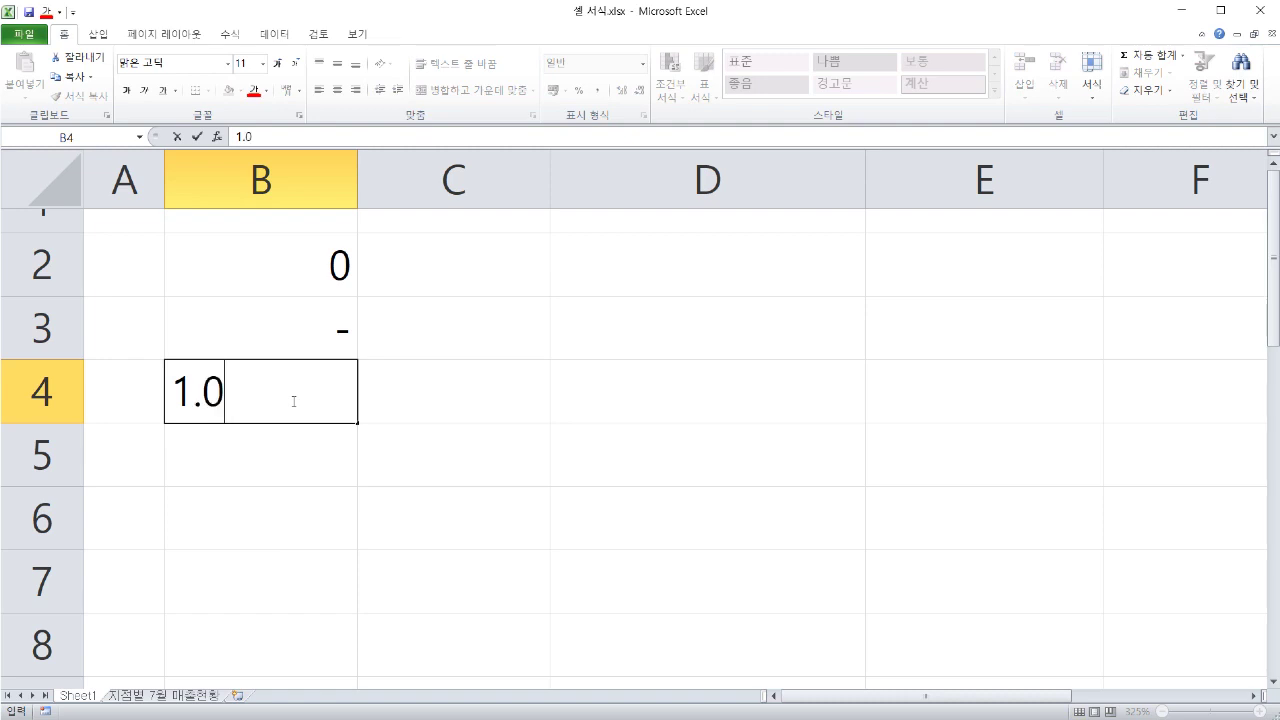
# - Enter 1.0 in cell B4 and 1.0 in cell B5
pyautogui.press('Return')
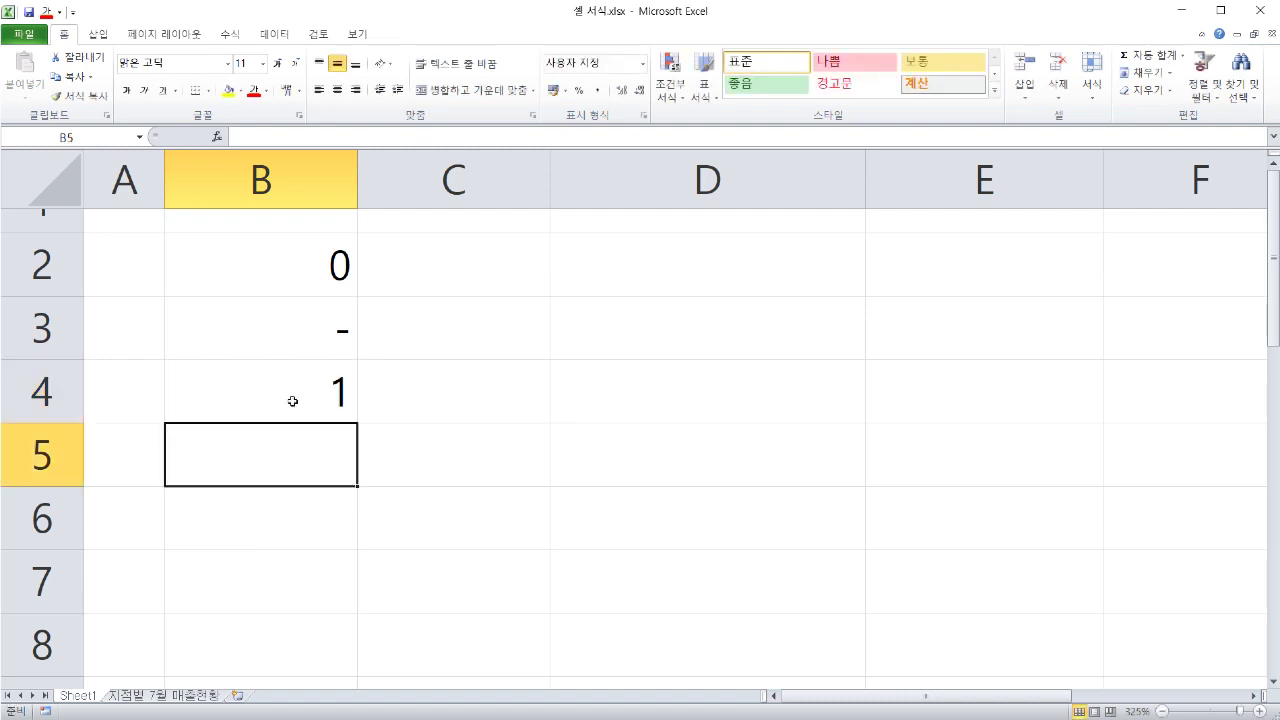
pyautogui.write('1.0')
pyautogui.press('Return')
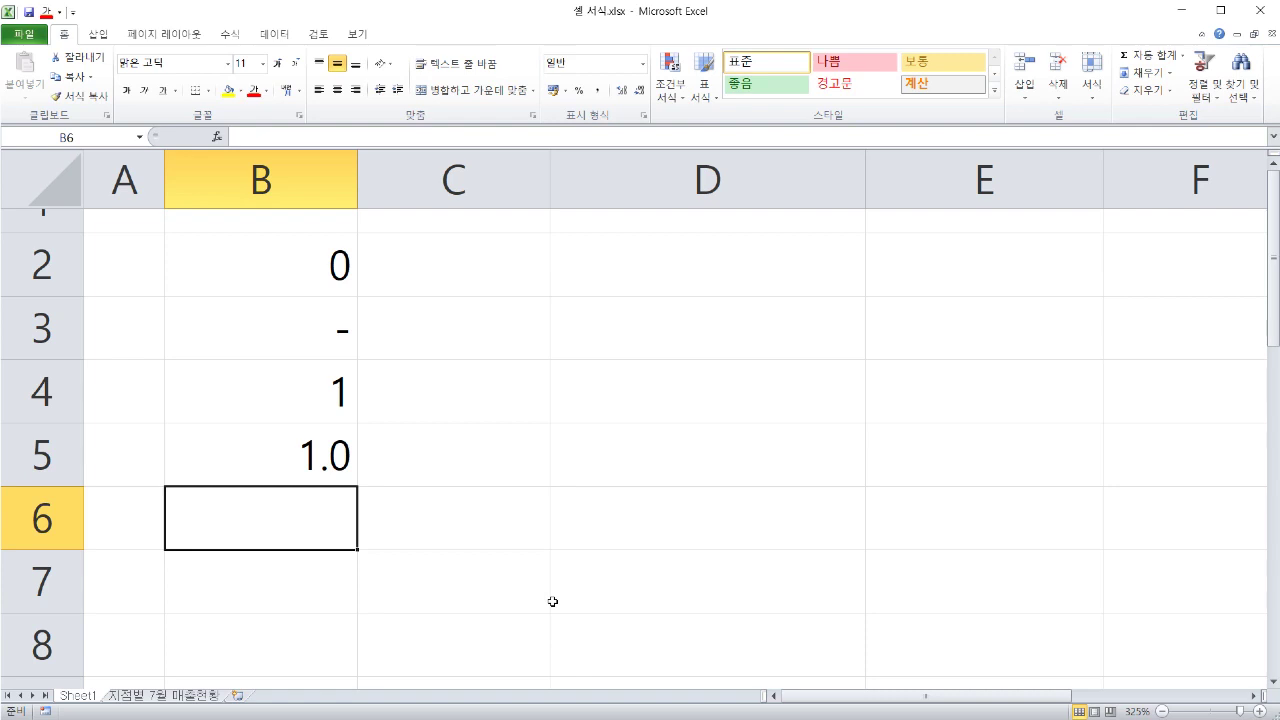
# - Enter 1 in cell D2 and 50 in cell D3 of the date-formatted column
pyautogui.click(737, 262)
pyautogui.write('1')
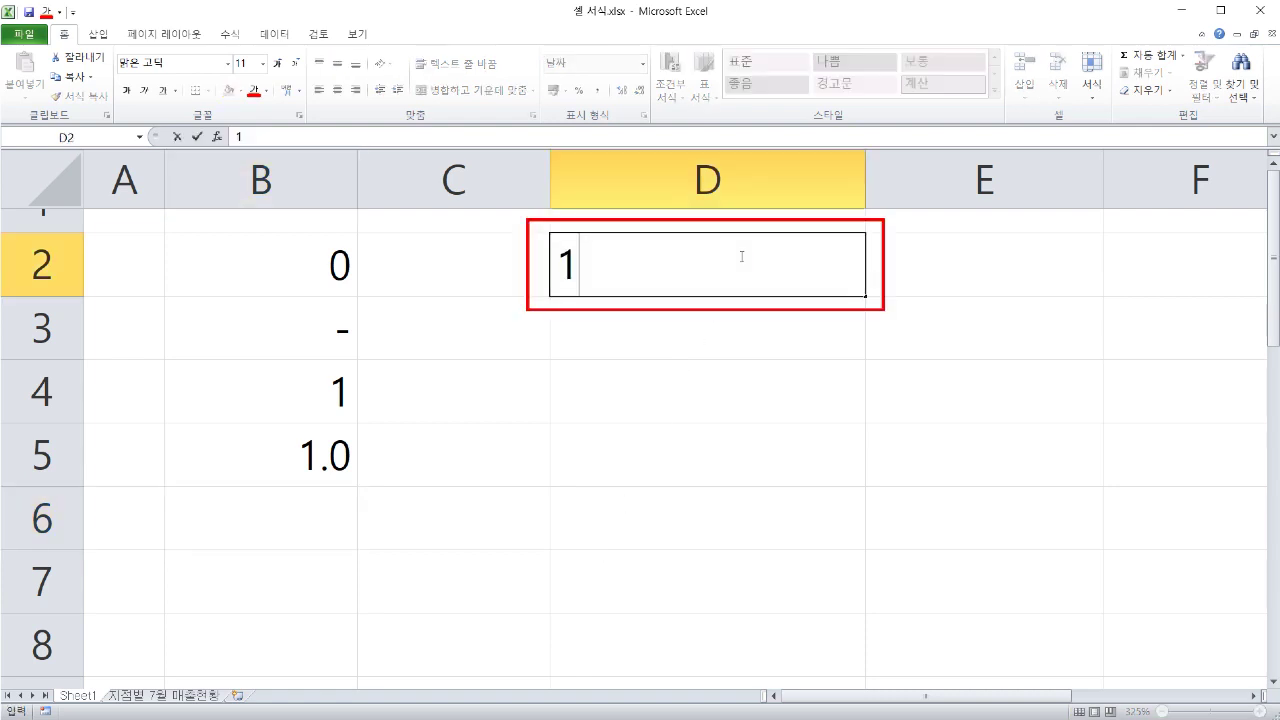
pyautogui.press('Return')
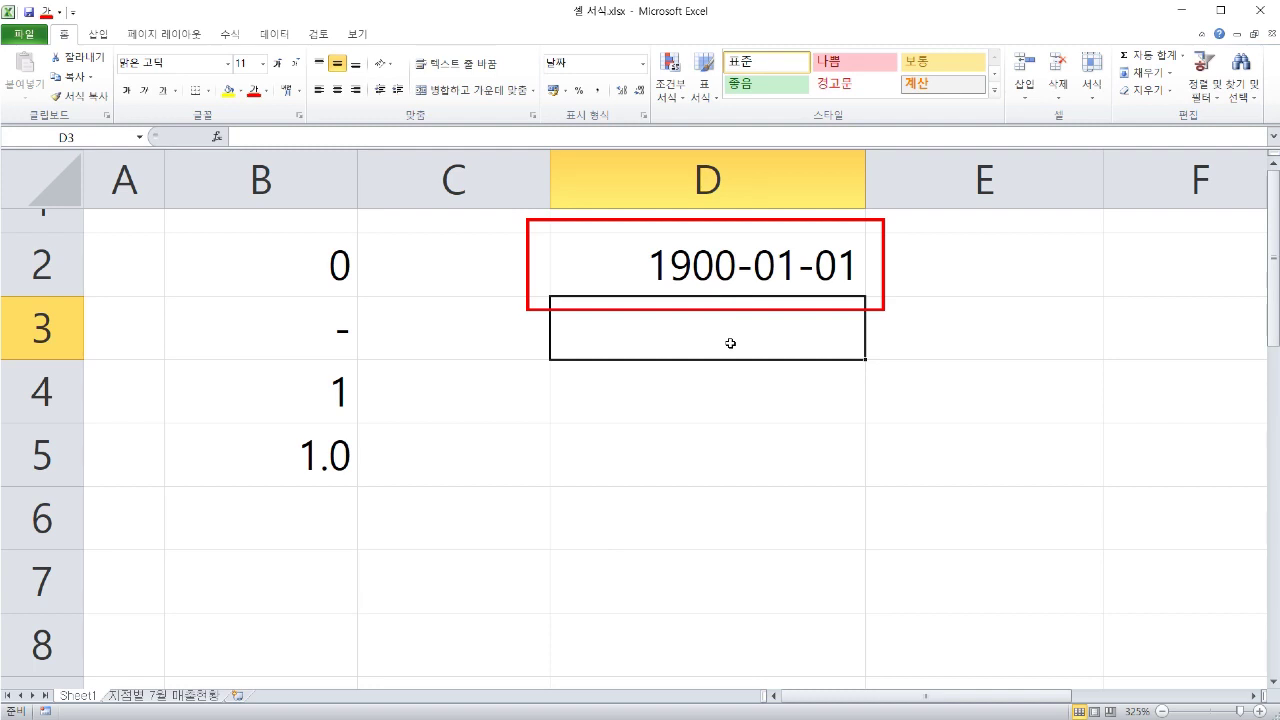
pyautogui.write('50')
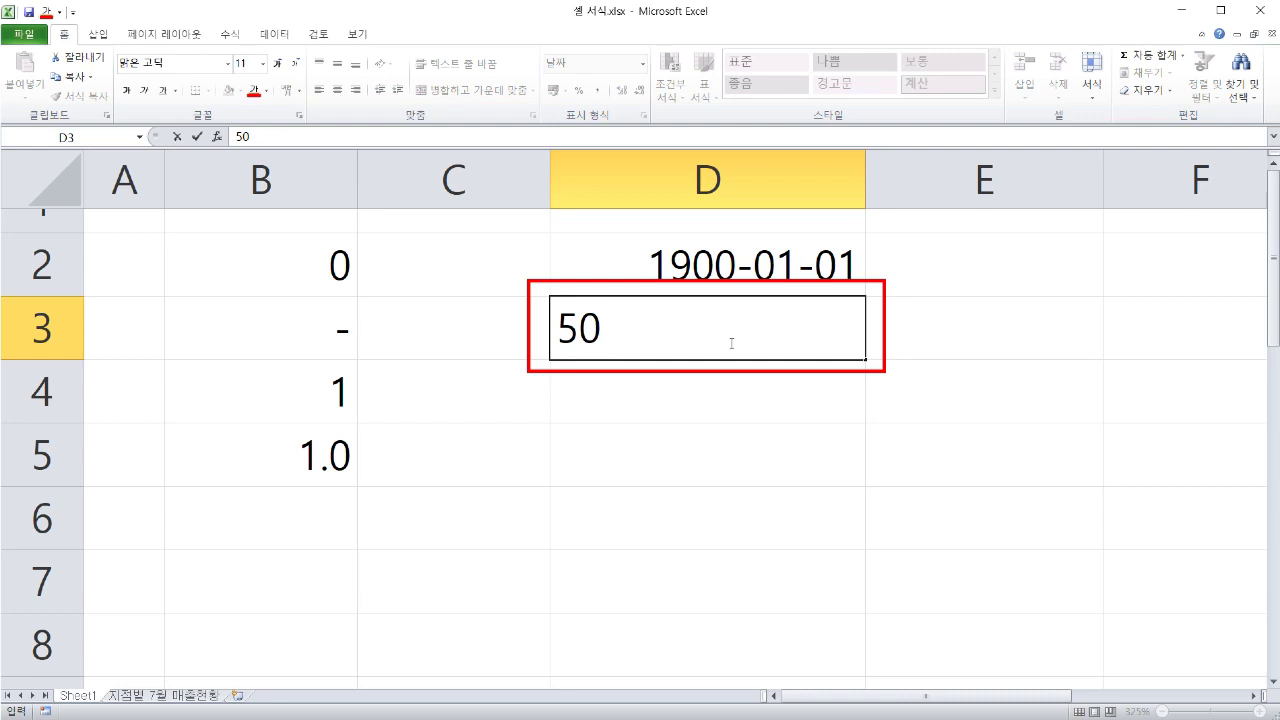
pyautogui.press('Return')
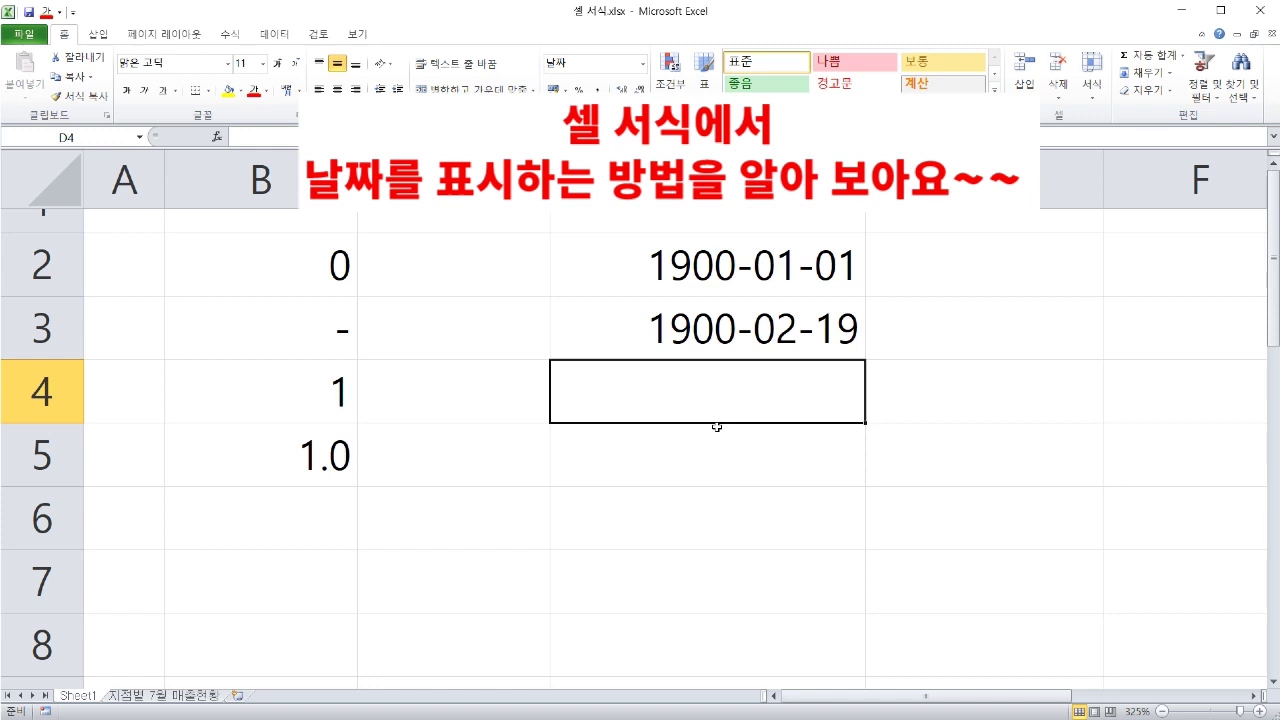
# - Look at the cell format settings (셀 서식) of cell D2 and close them without changes
pyautogui.press('Up')
pyautogui.press('Up')
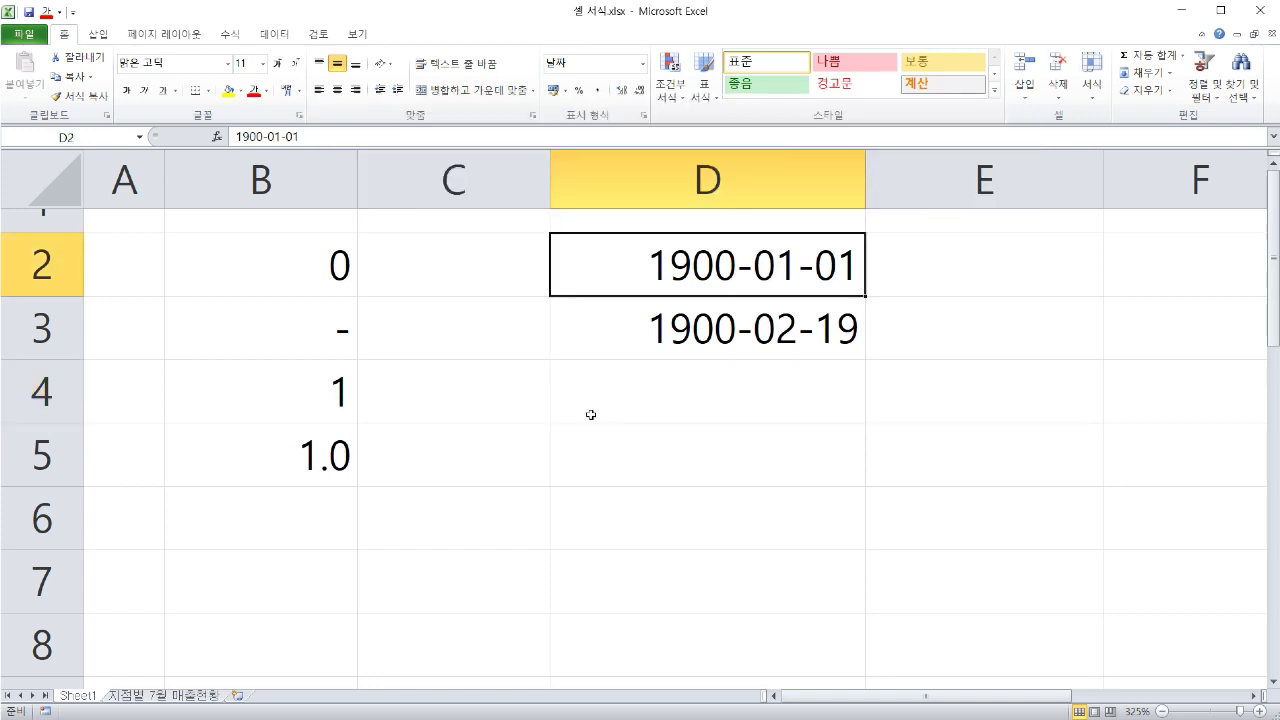
pyautogui.rightClick(672, 278)
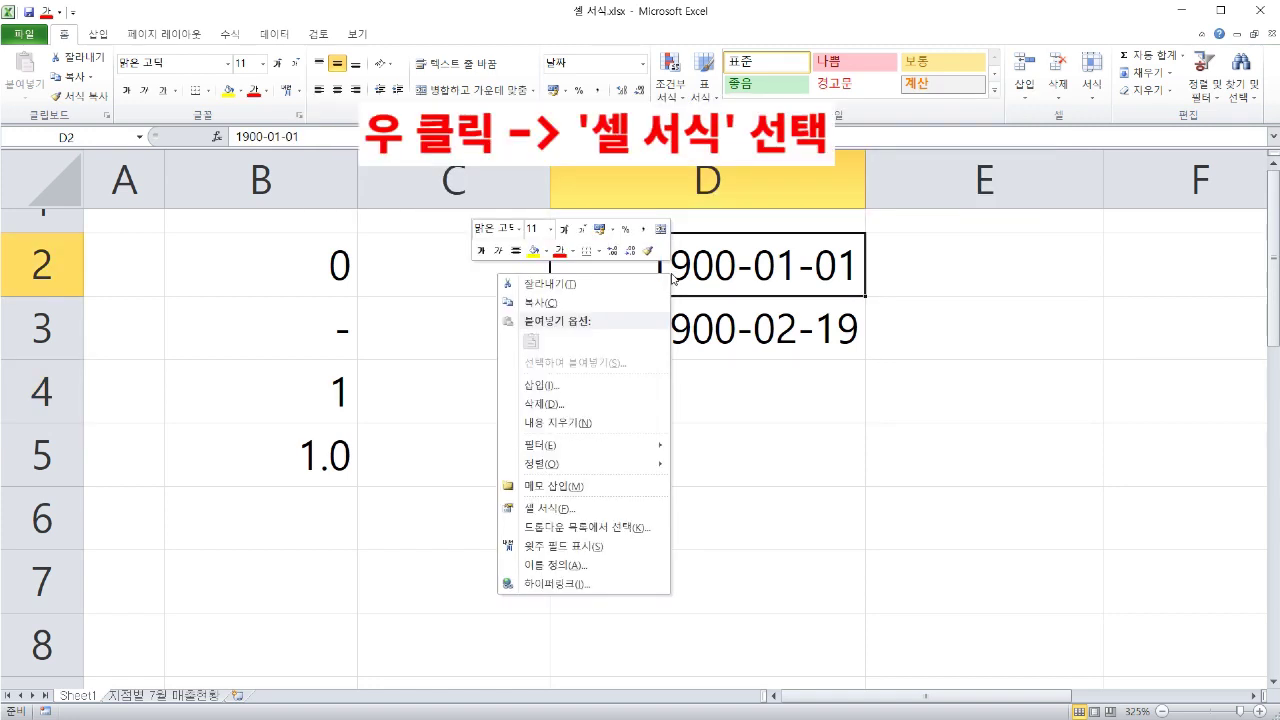
pyautogui.click(608, 515)
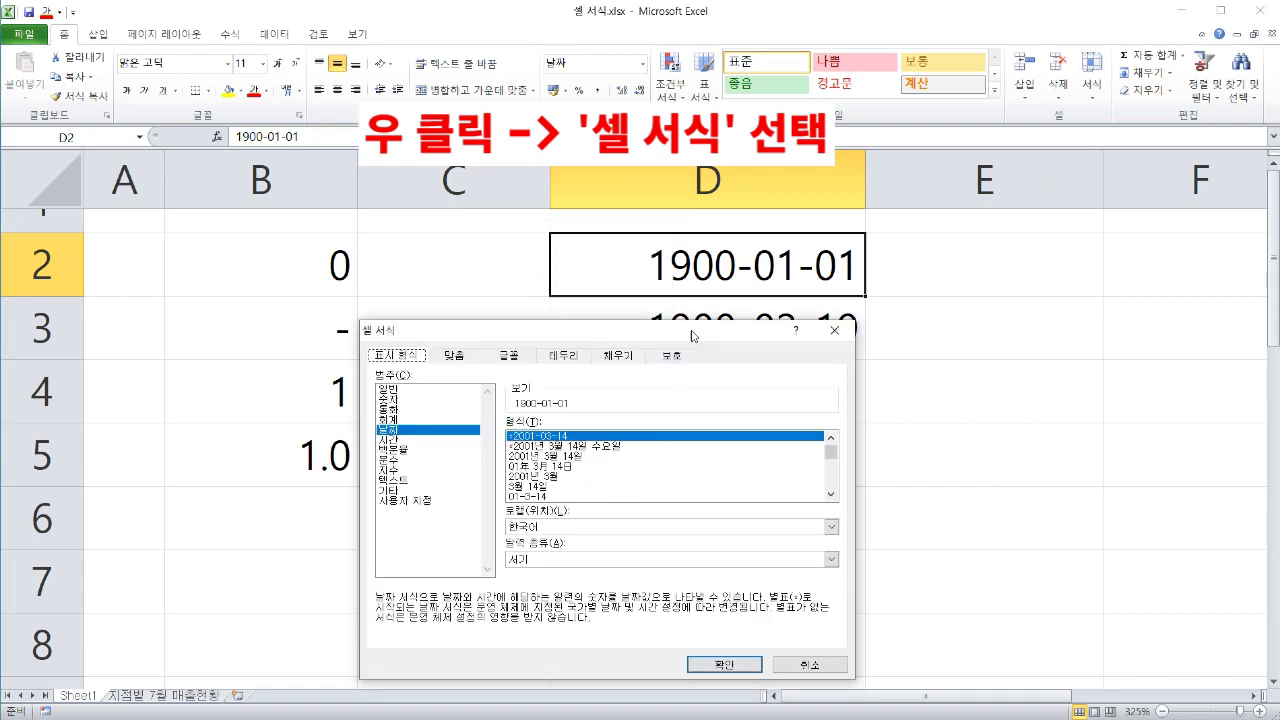
pyautogui.moveTo(716, 238); pyautogui.dragTo(700, 184)
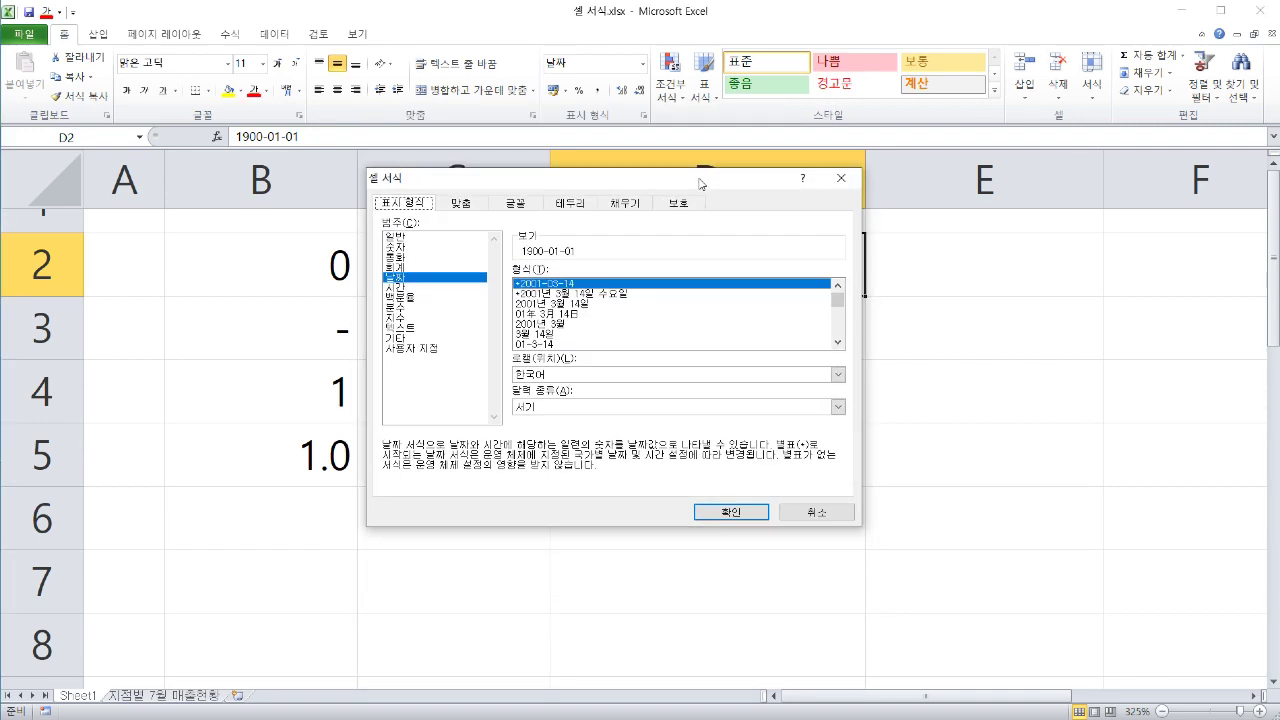
pyautogui.click(841, 178)
# - Reopen the cell format settings for cell D2 and view the 날짜 (Date) category of the number formats
pyautogui.click(66, 38)
pyautogui.click(591, 117)
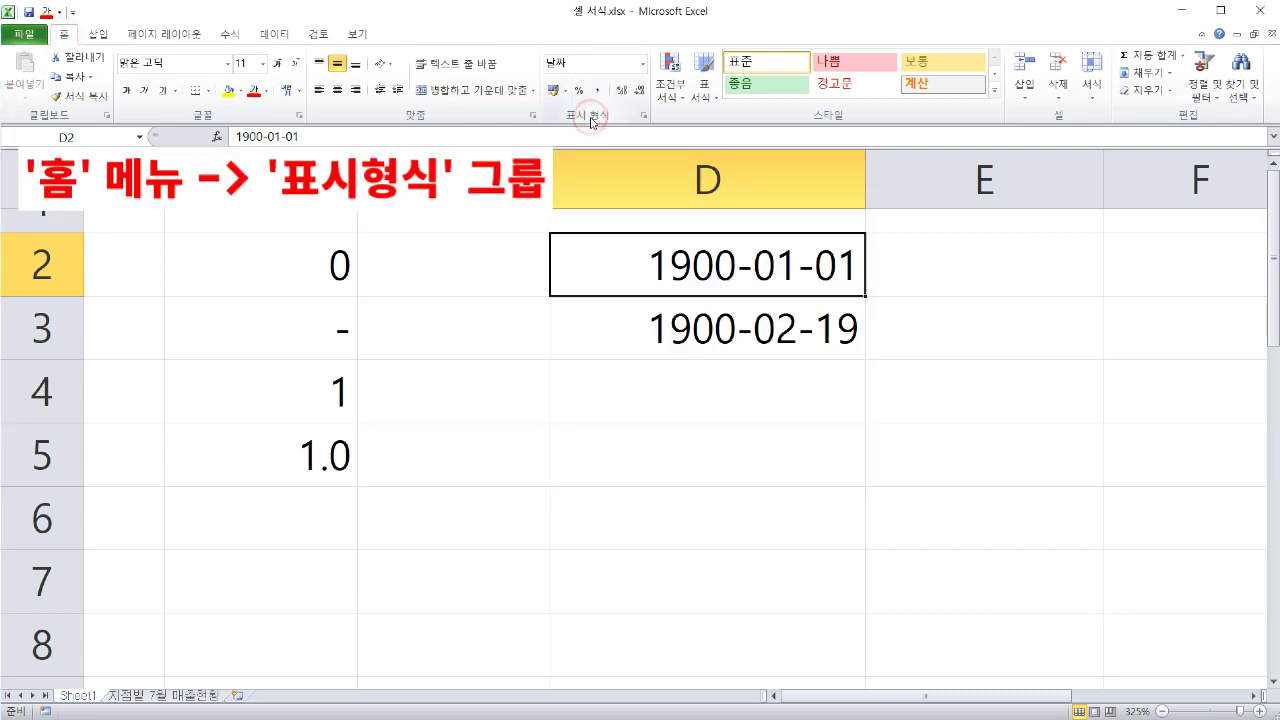
pyautogui.click(645, 117)
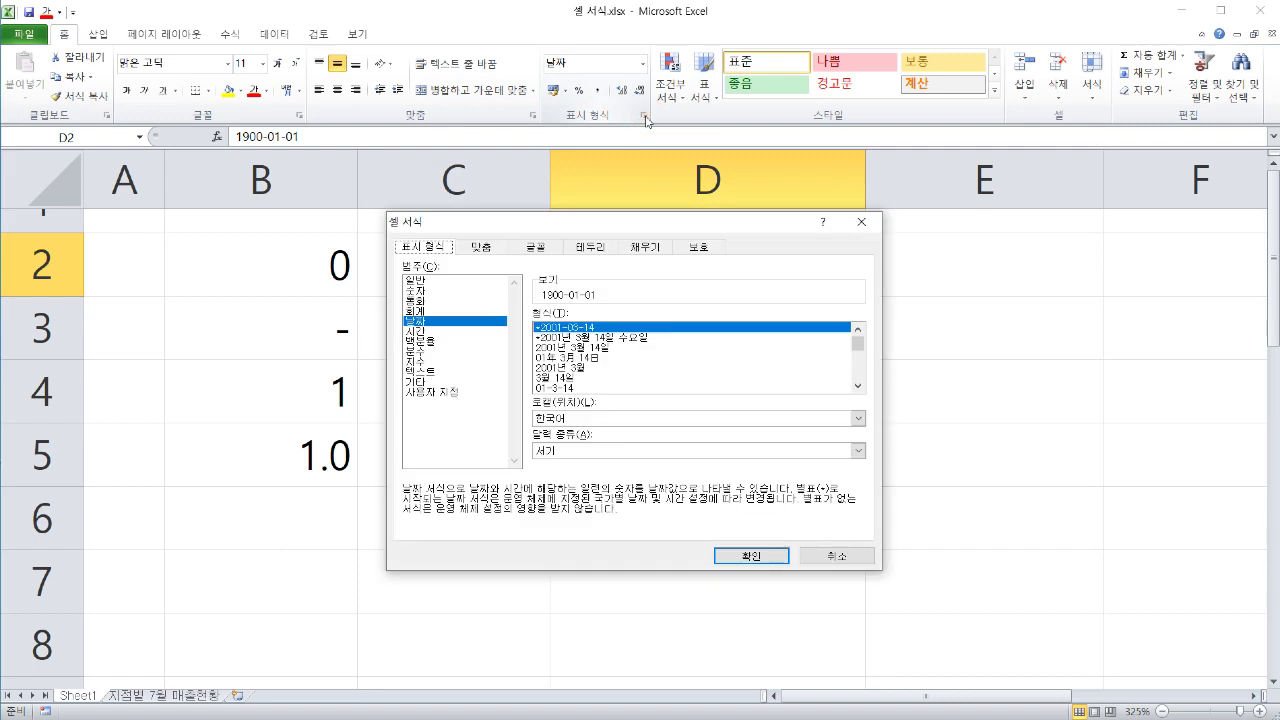
pyautogui.click(447, 247)
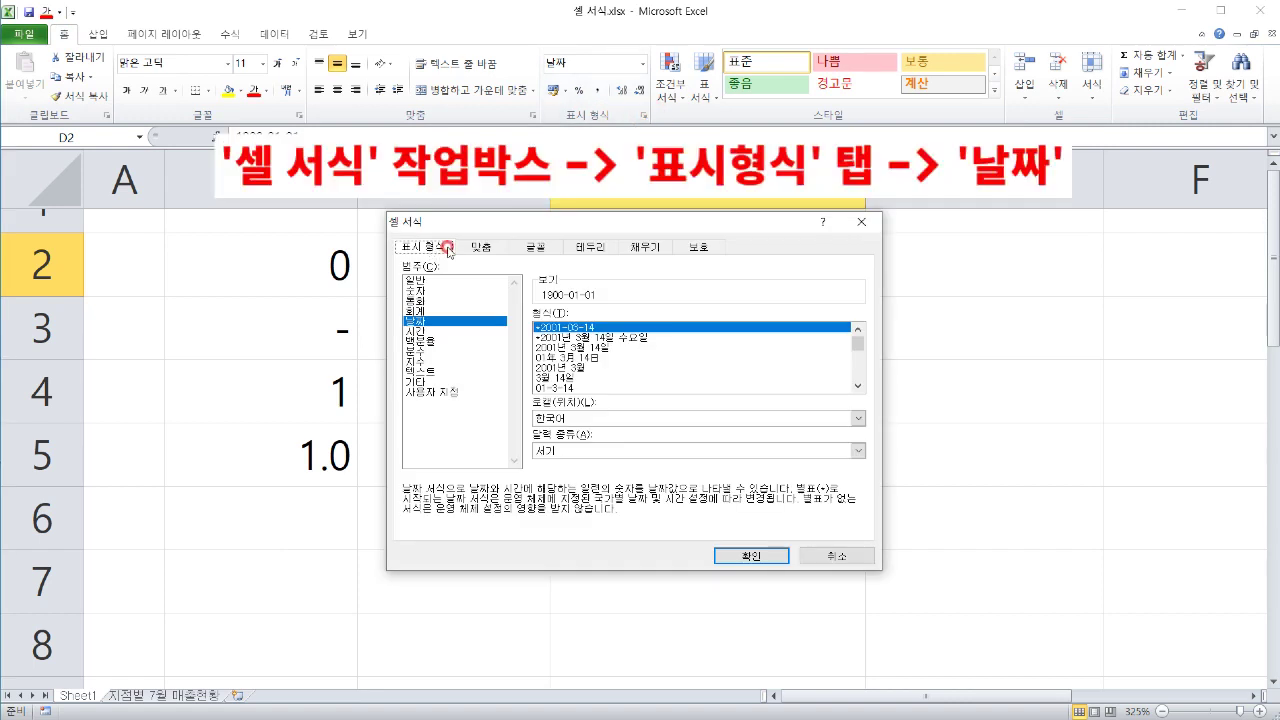
pyautogui.click(448, 247)
pyautogui.click(450, 267)
pyautogui.click(450, 268)
pyautogui.click(430, 322)
pyautogui.click(419, 320)
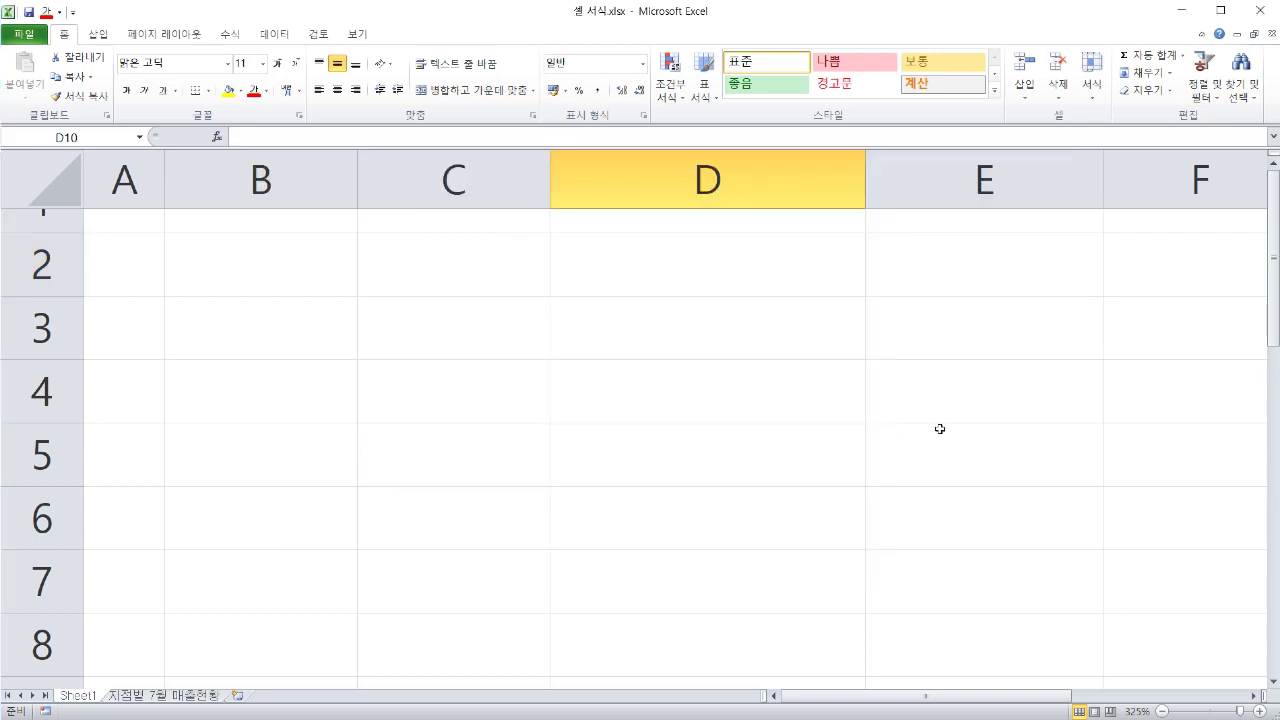
# - Enter 367 in cell D2
pyautogui.click(722, 270)
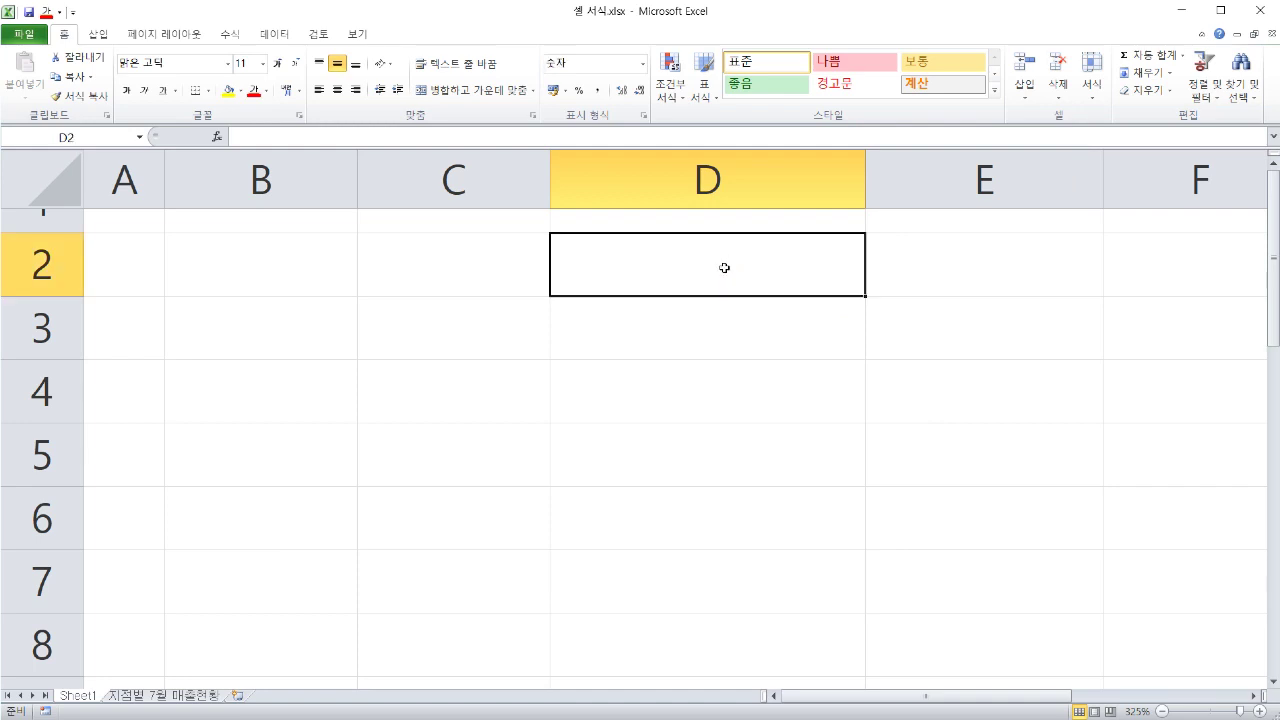
pyautogui.write('367')
pyautogui.press('Return')
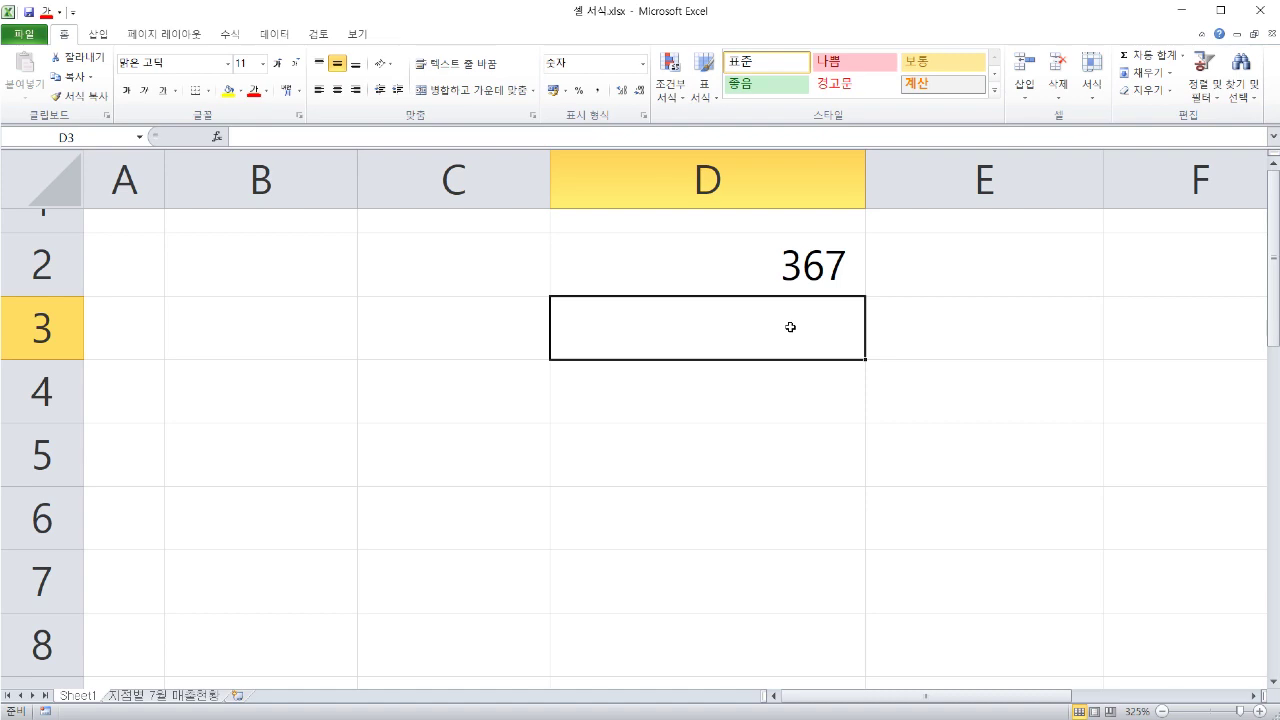
# - Open the cell format settings for D2 and choose the 날짜 (Date) number format category
pyautogui.click(748, 262)
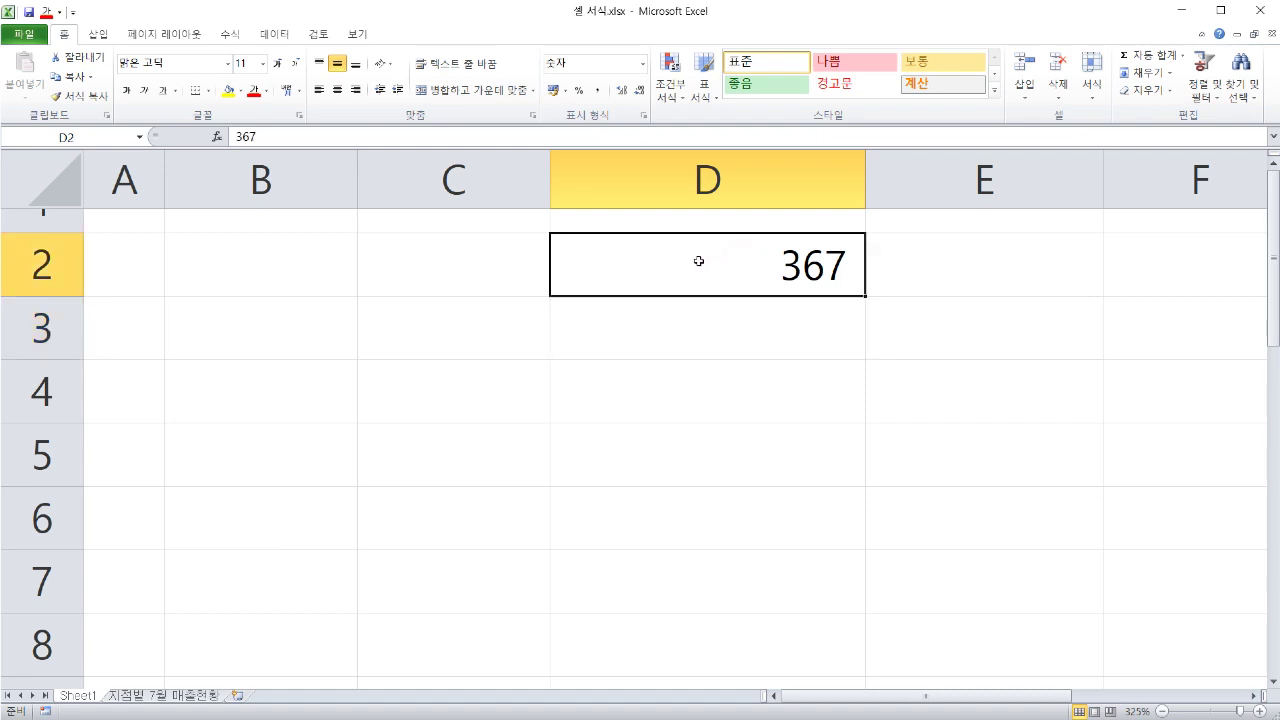
pyautogui.rightClick(698, 261)
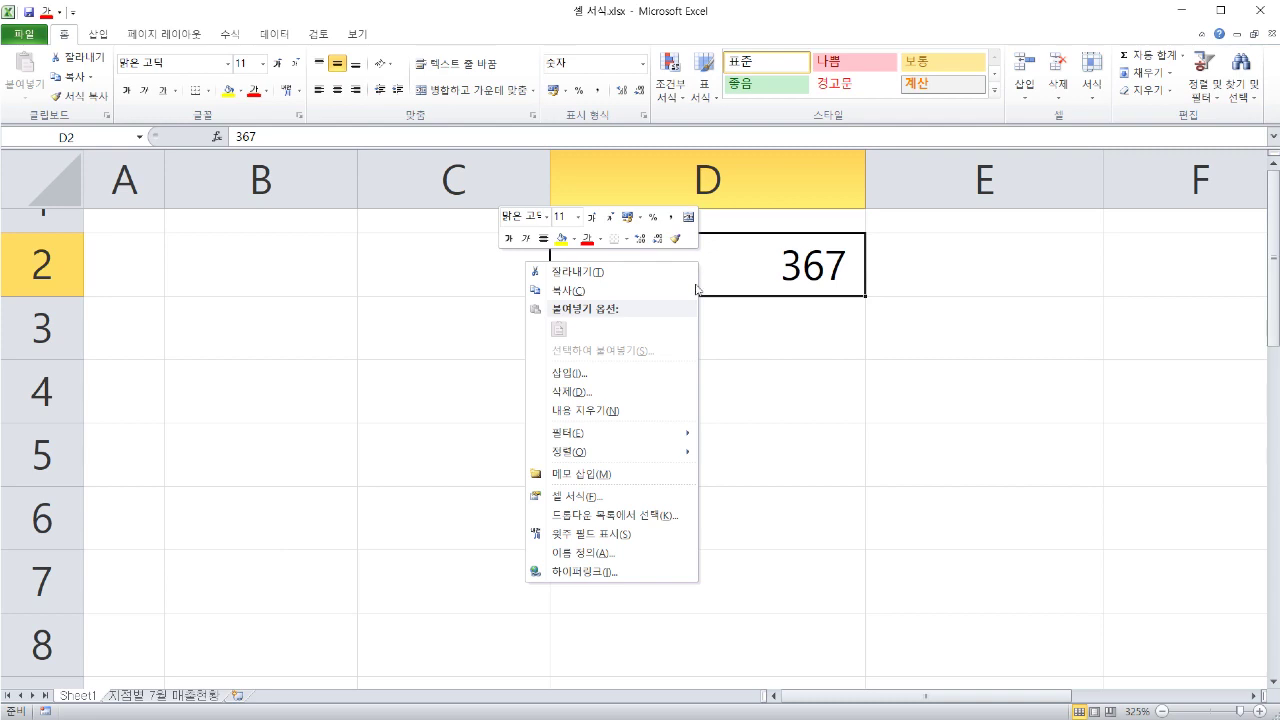
pyautogui.click(647, 496)
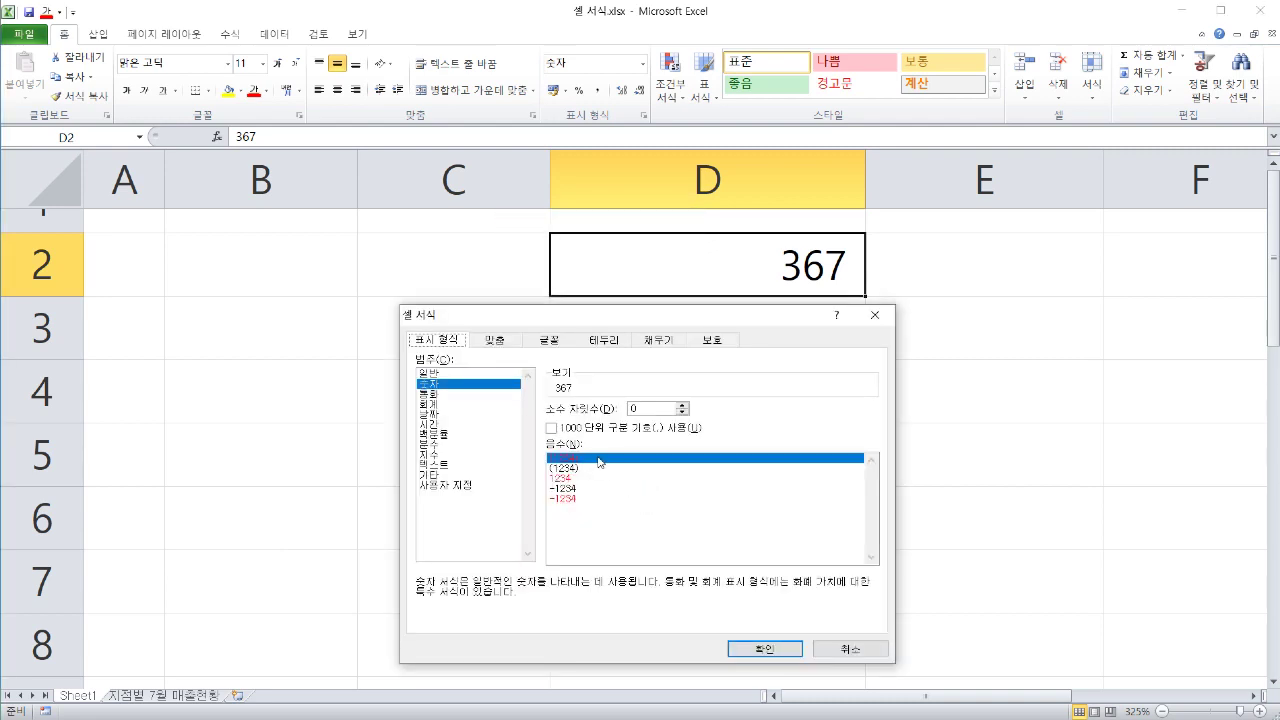
pyautogui.click(436, 342)
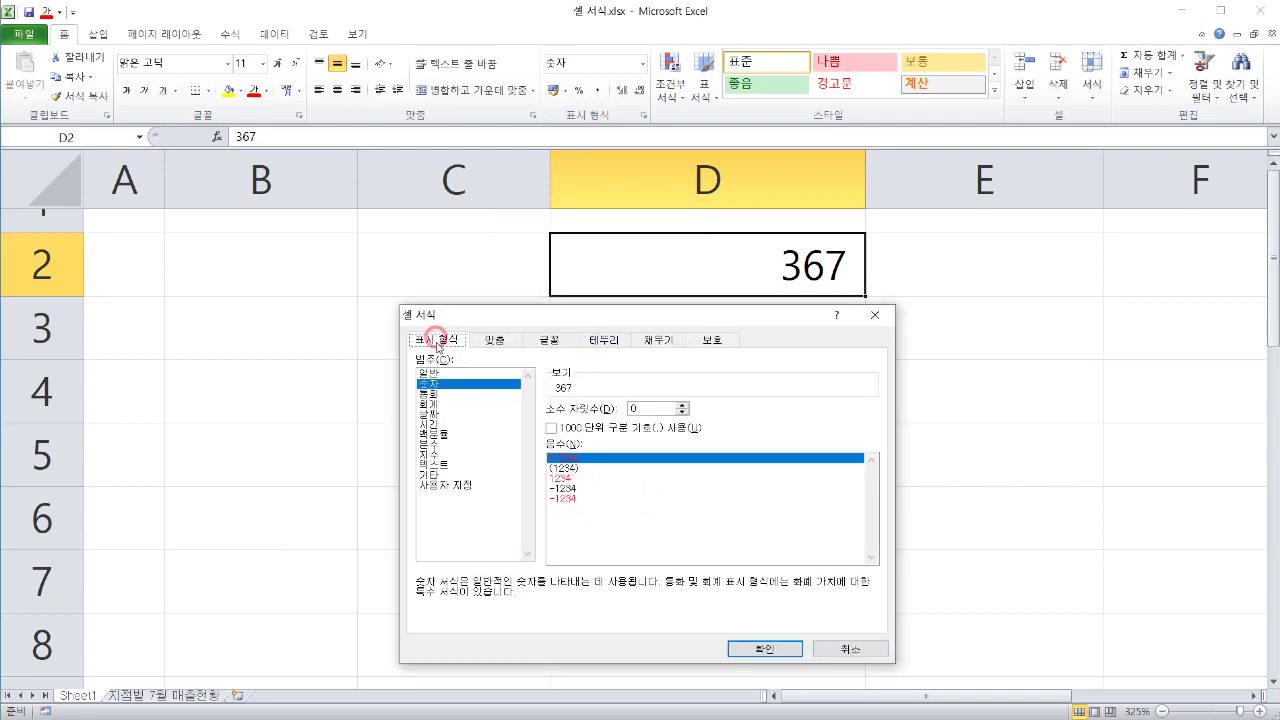
pyautogui.click(432, 413)
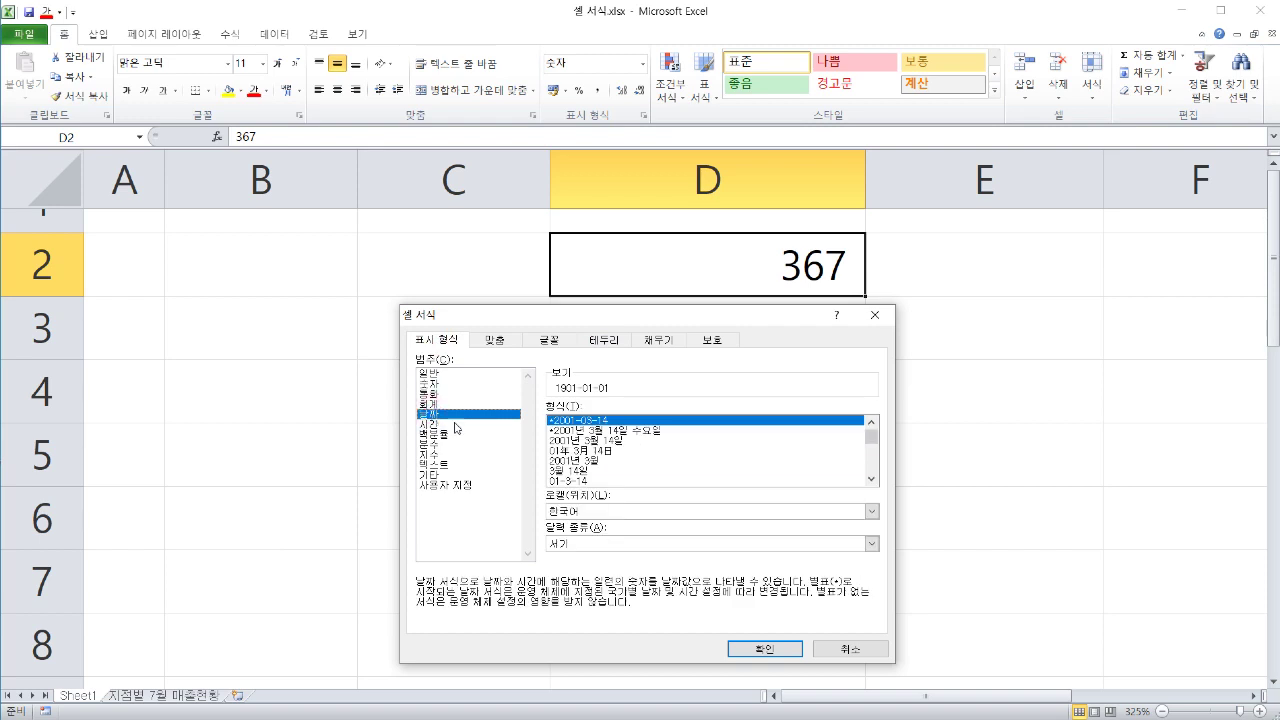
# - Preview several of the date types for D2, including 2001년 3월 14일 수요일 and 2001년 3월, and apply *2001-03-14
pyautogui.click(660, 431)
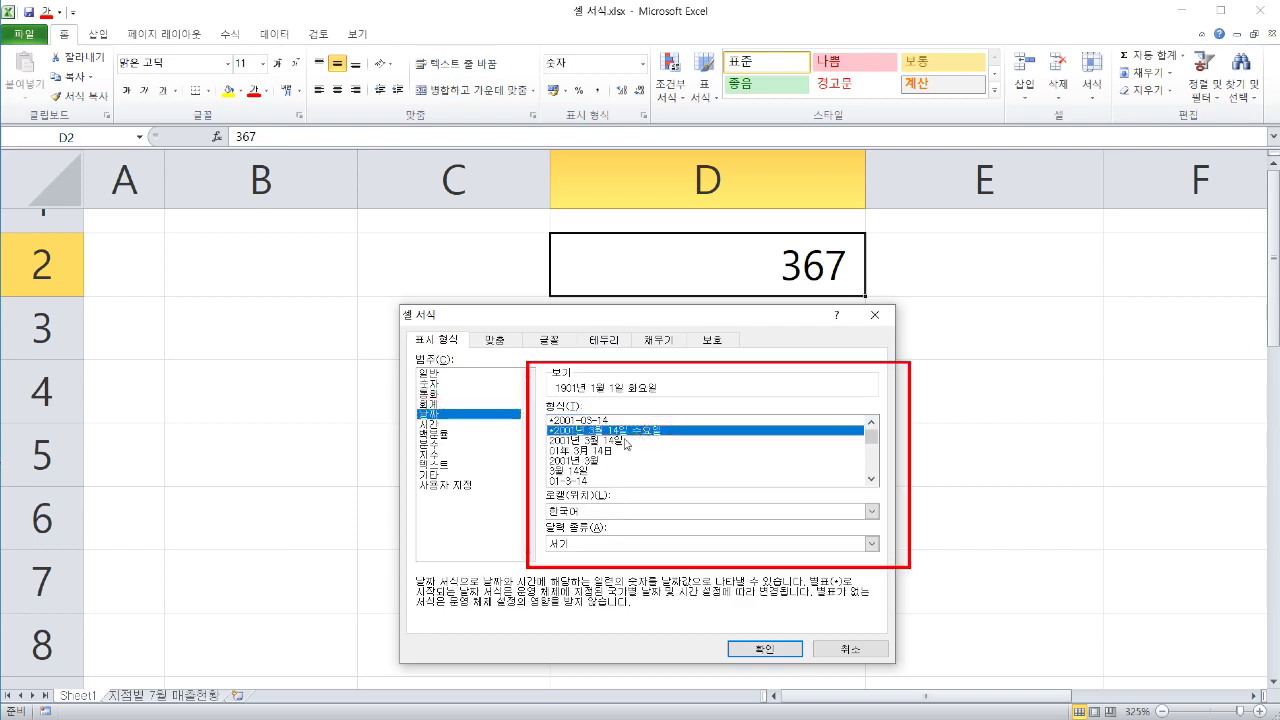
pyautogui.click(620, 440)
pyautogui.click(618, 451)
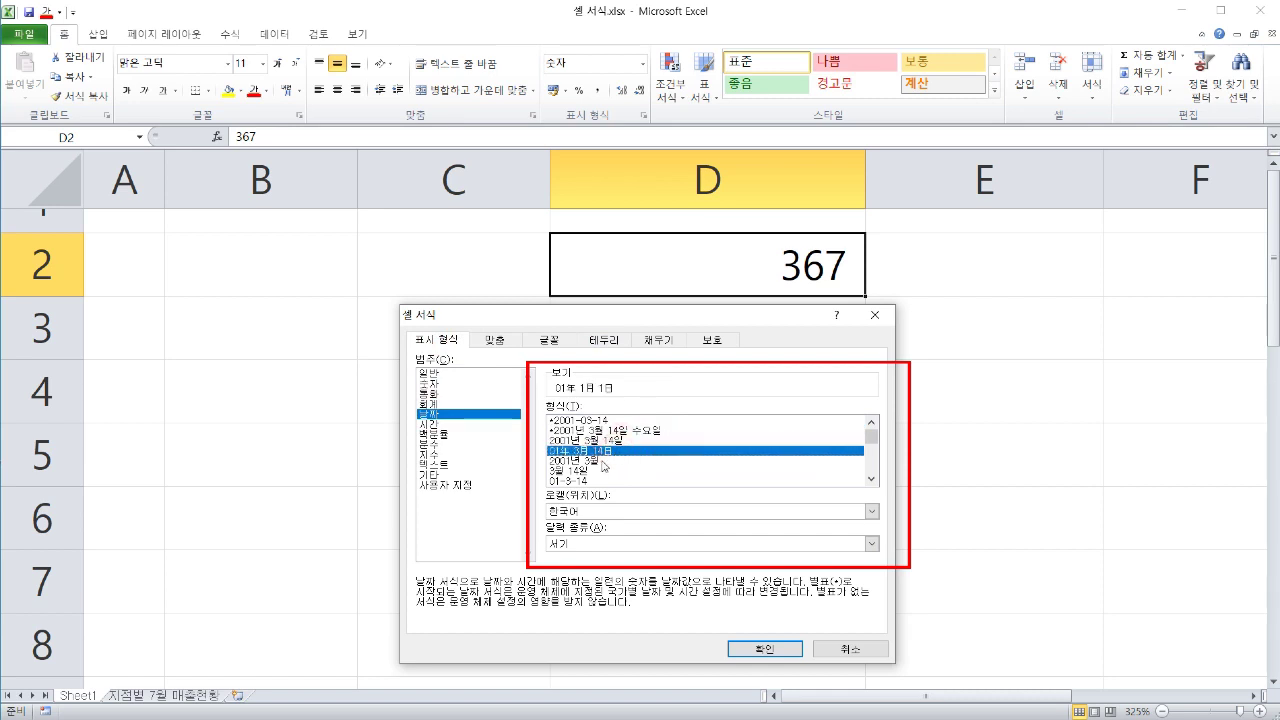
pyautogui.click(604, 462)
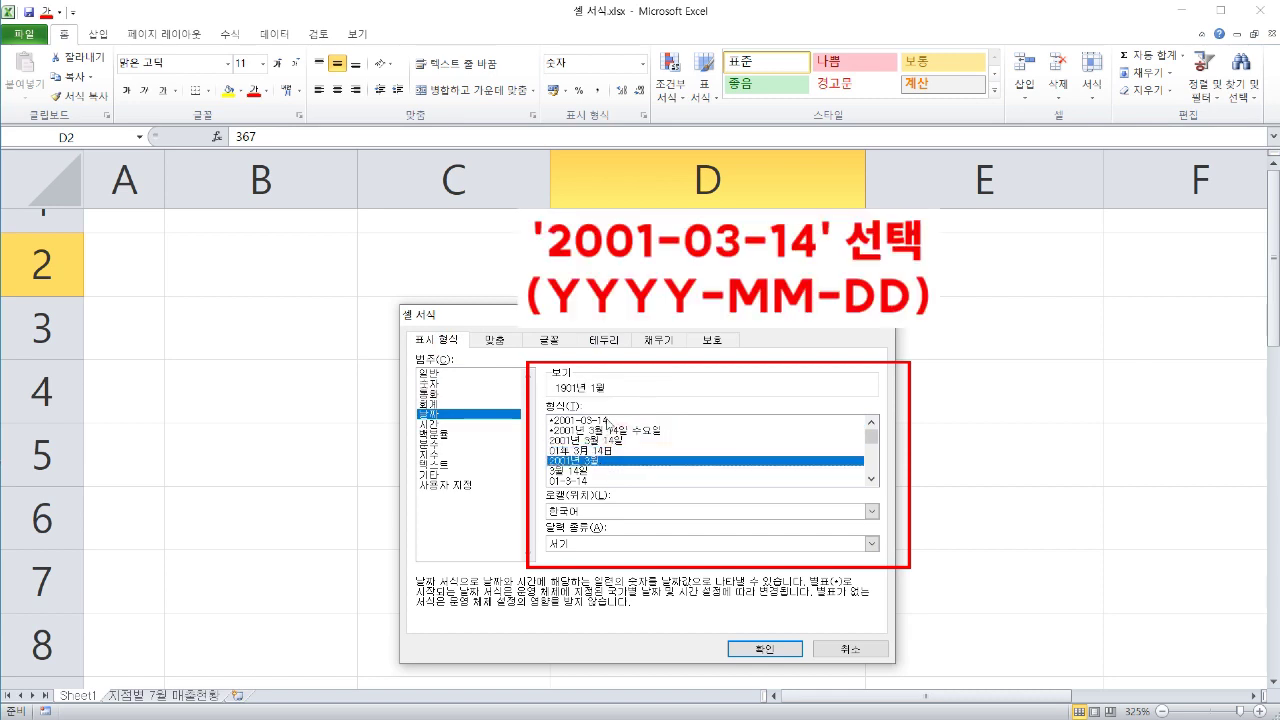
pyautogui.click(610, 419)
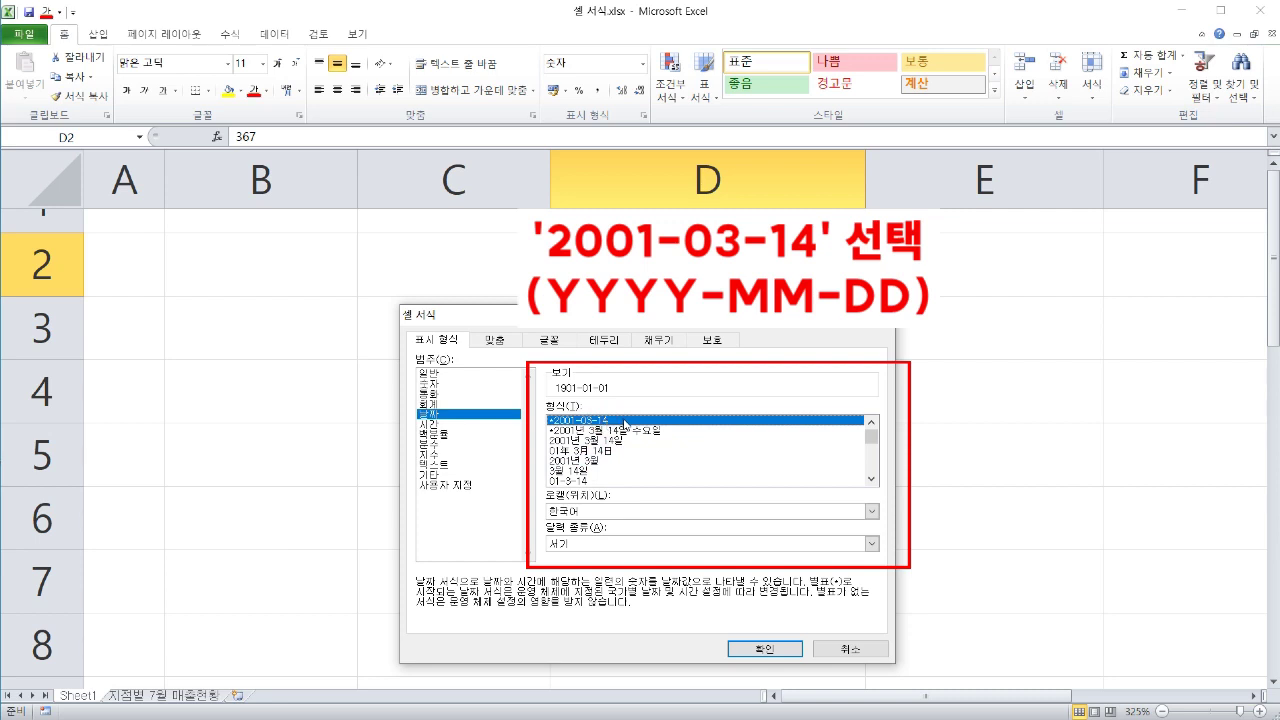
pyautogui.click(767, 650)
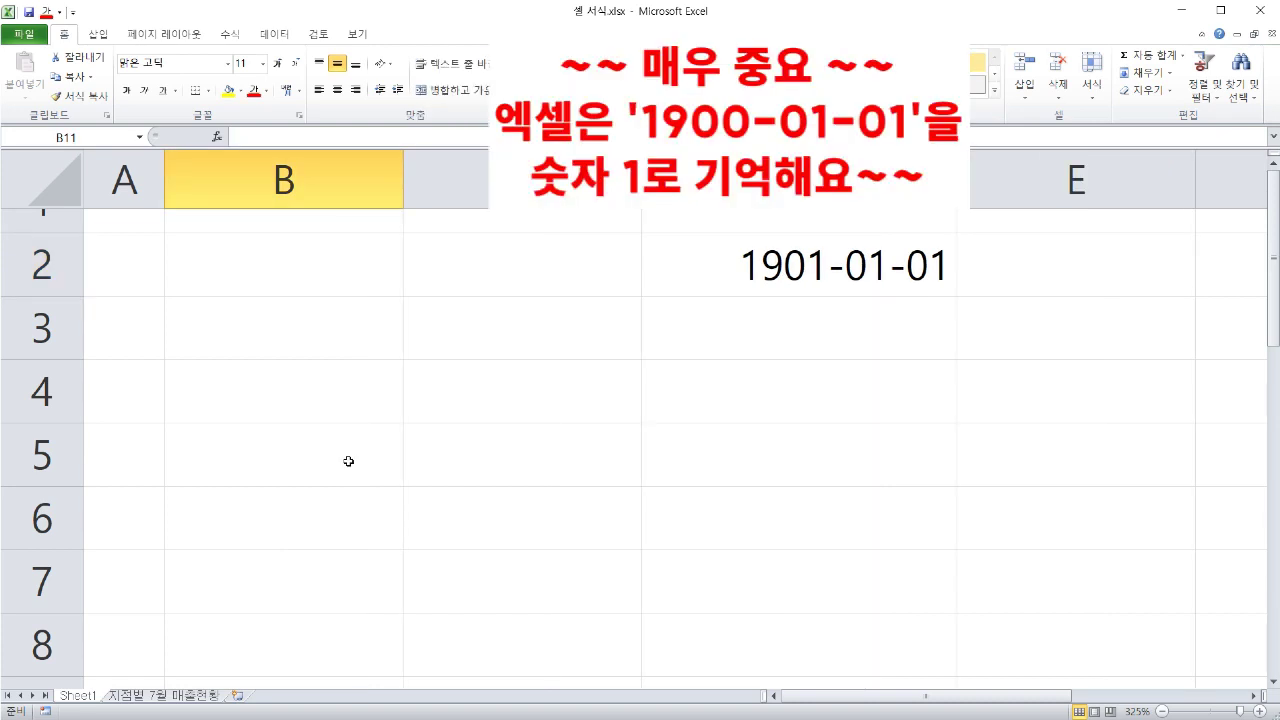
# - Enter 1, 2, 3, 4 and 367 in cells B2 to B6
pyautogui.click(356, 278)
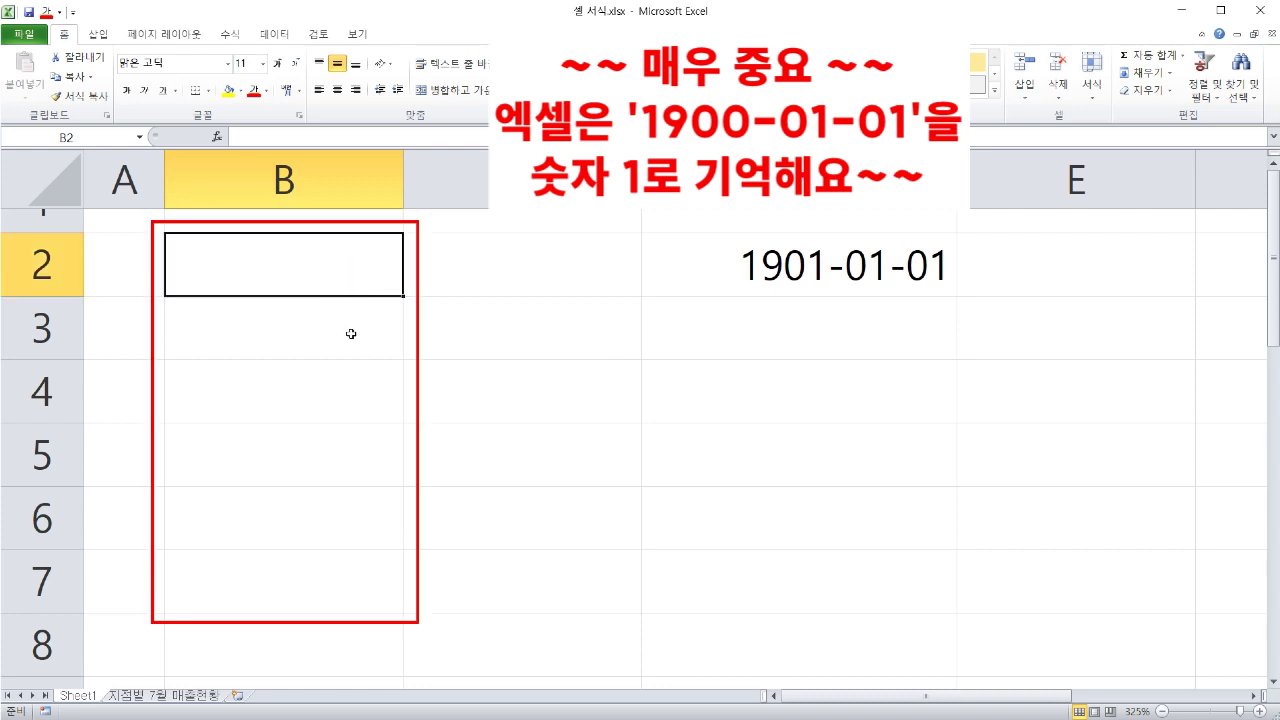
pyautogui.write('1')
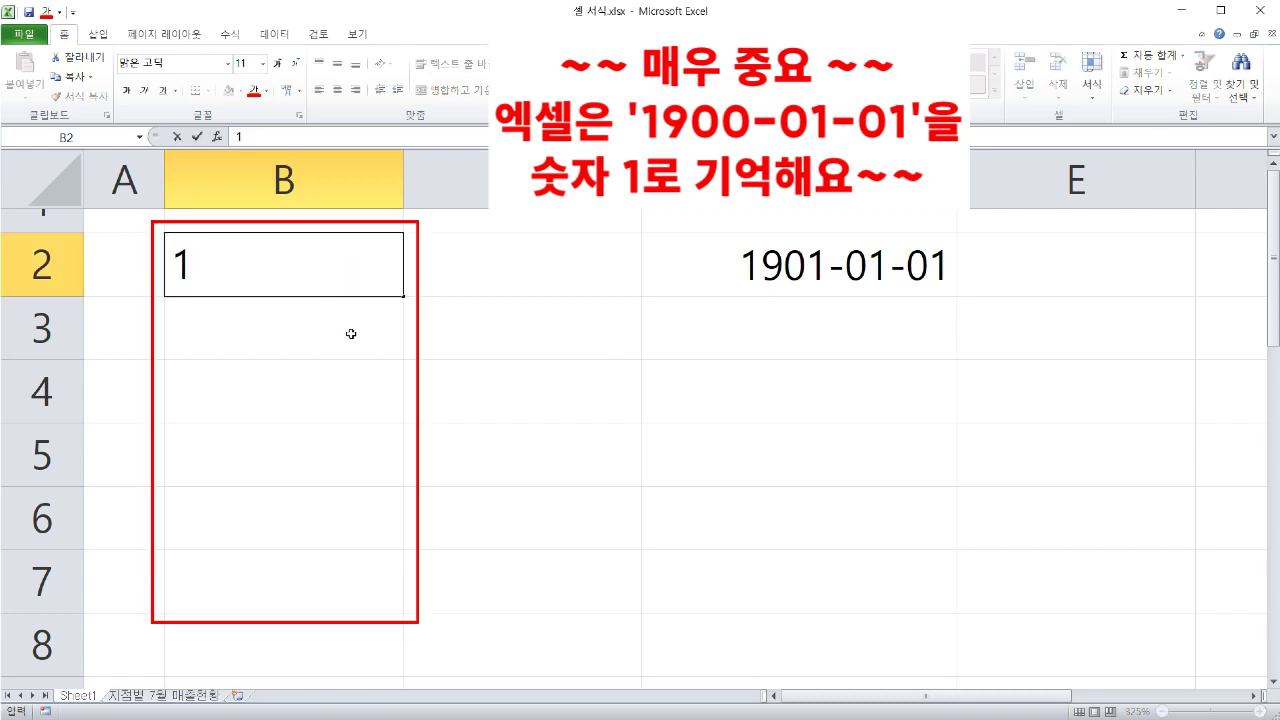
pyautogui.press('Return')
pyautogui.write('2')
pyautogui.press('Return')
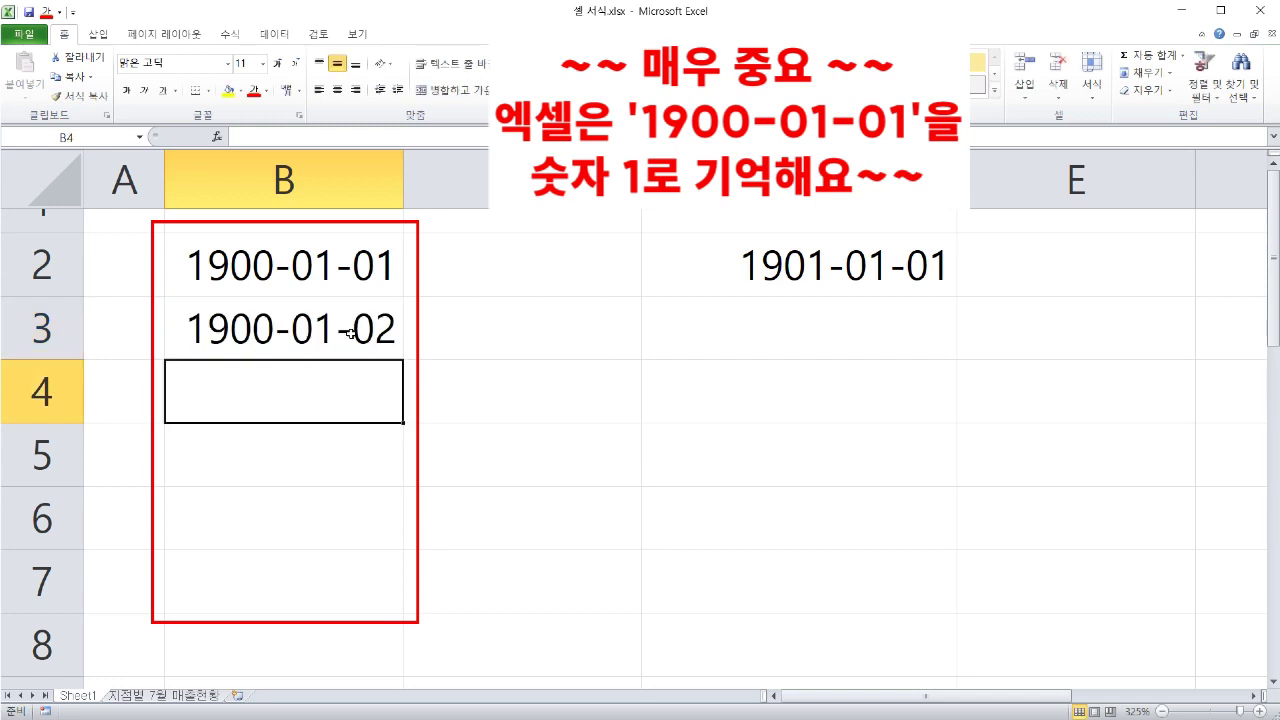
pyautogui.write('3')
pyautogui.press('Return')
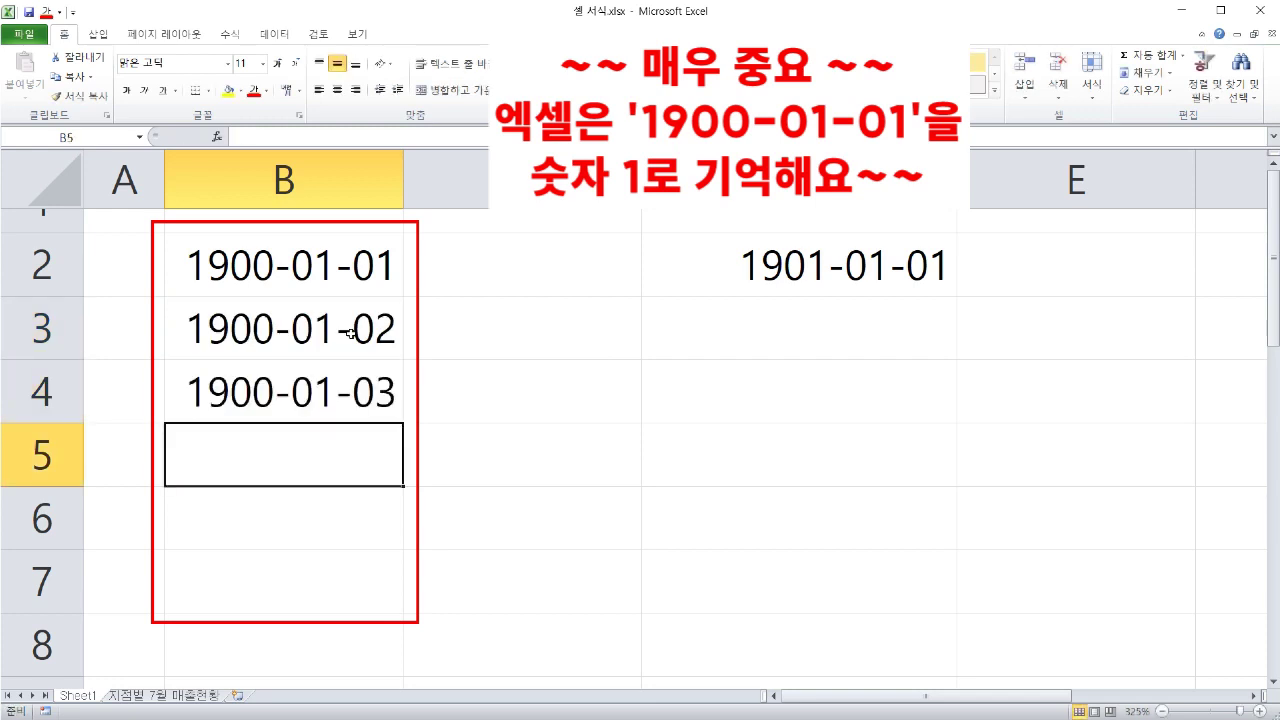
pyautogui.write('4')
pyautogui.press('Return')
pyautogui.write('367')
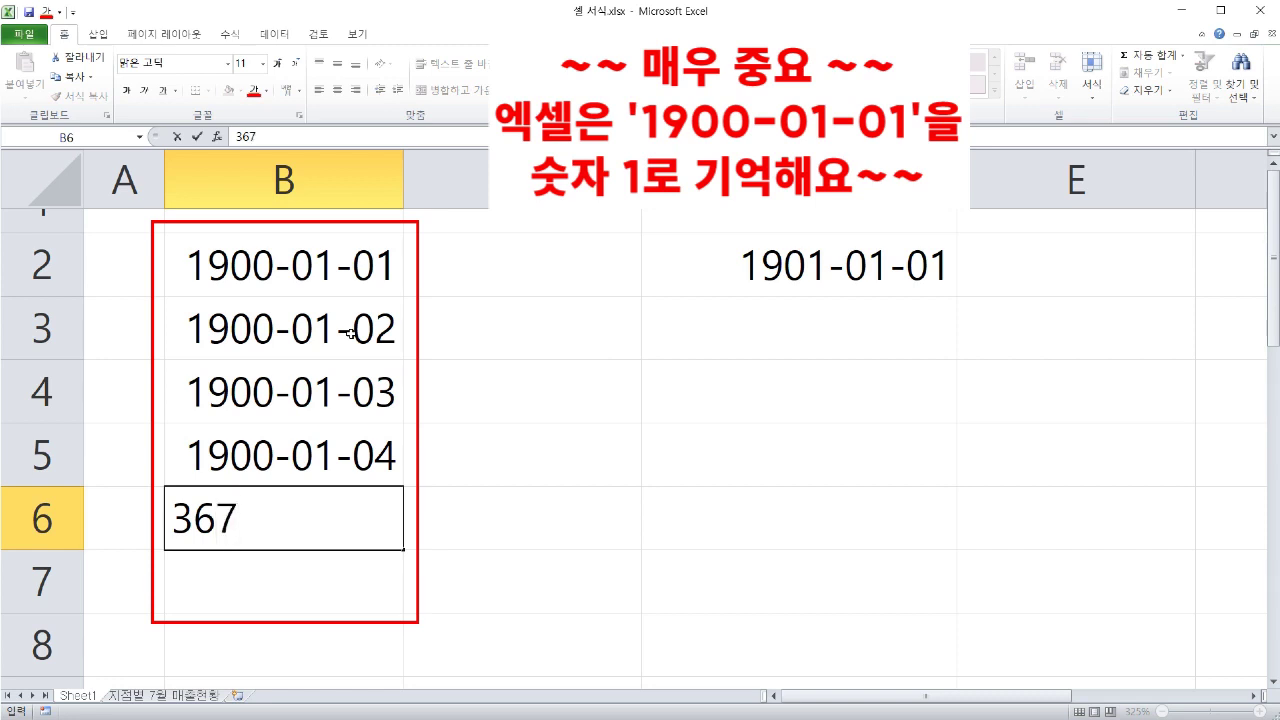
pyautogui.press('Return')
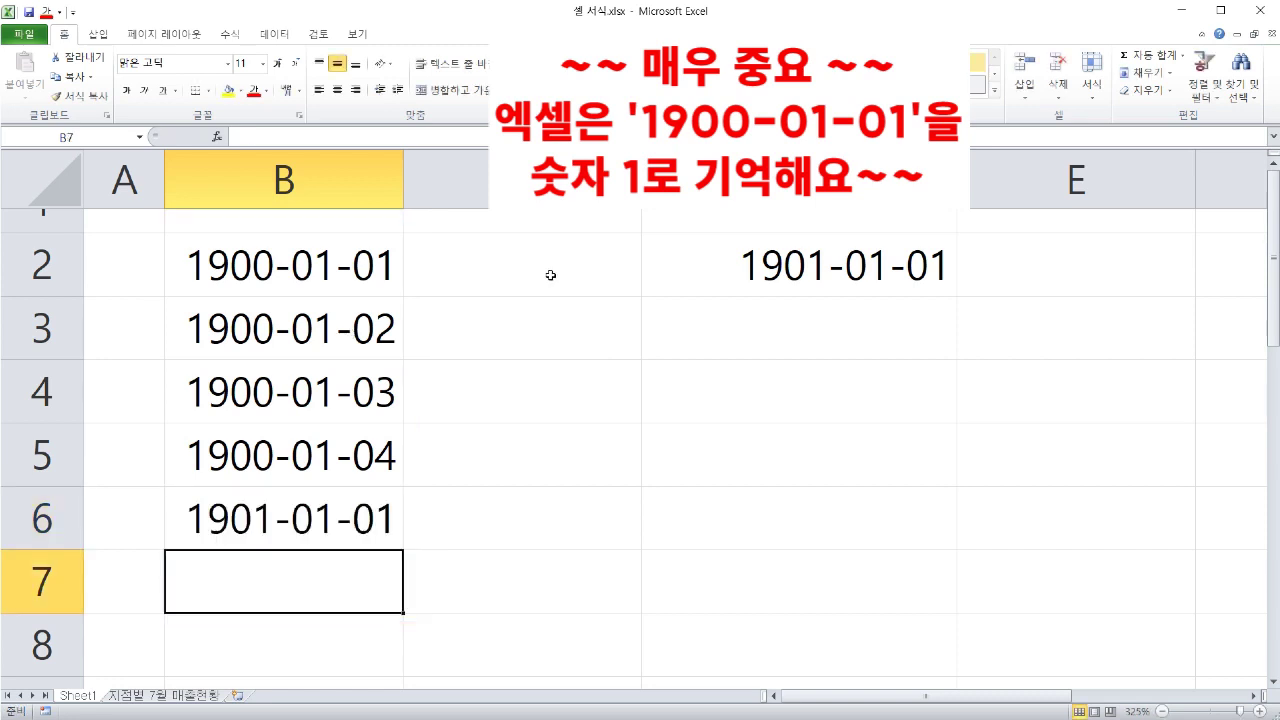
# - Enter 1 in cell C2
pyautogui.click(550, 275)
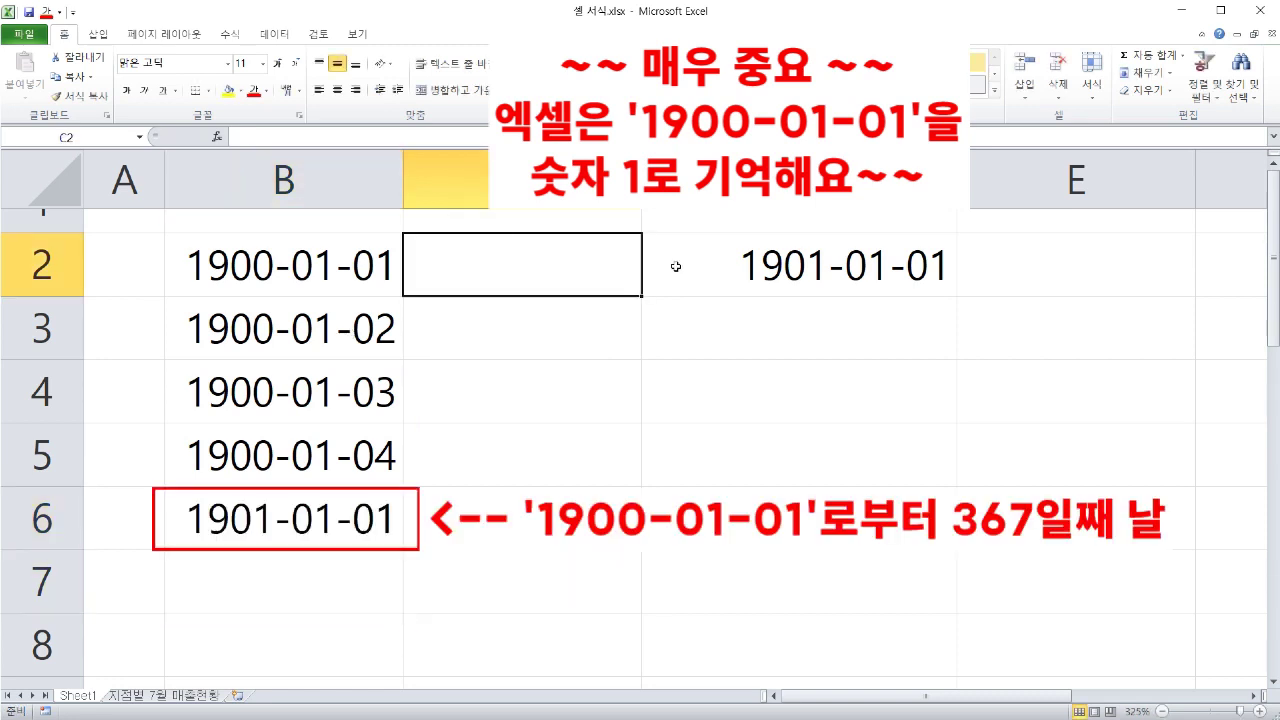
pyautogui.write('1')
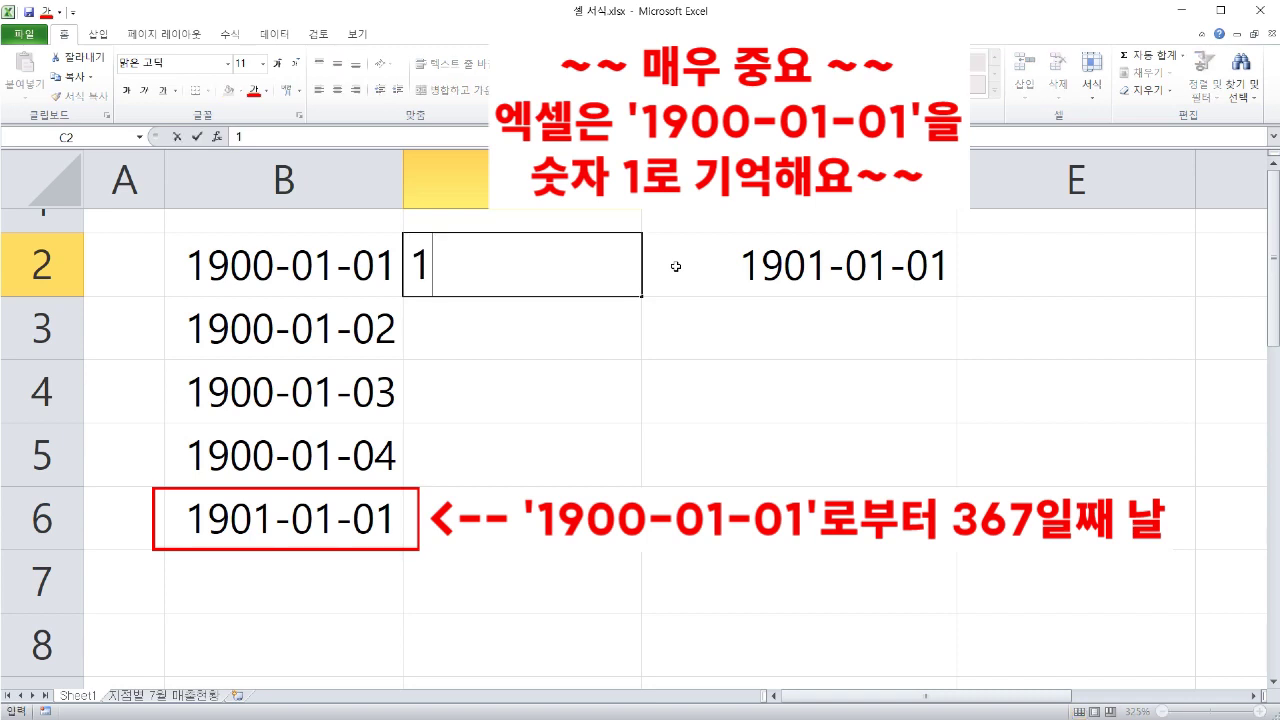
pyautogui.press('Return')
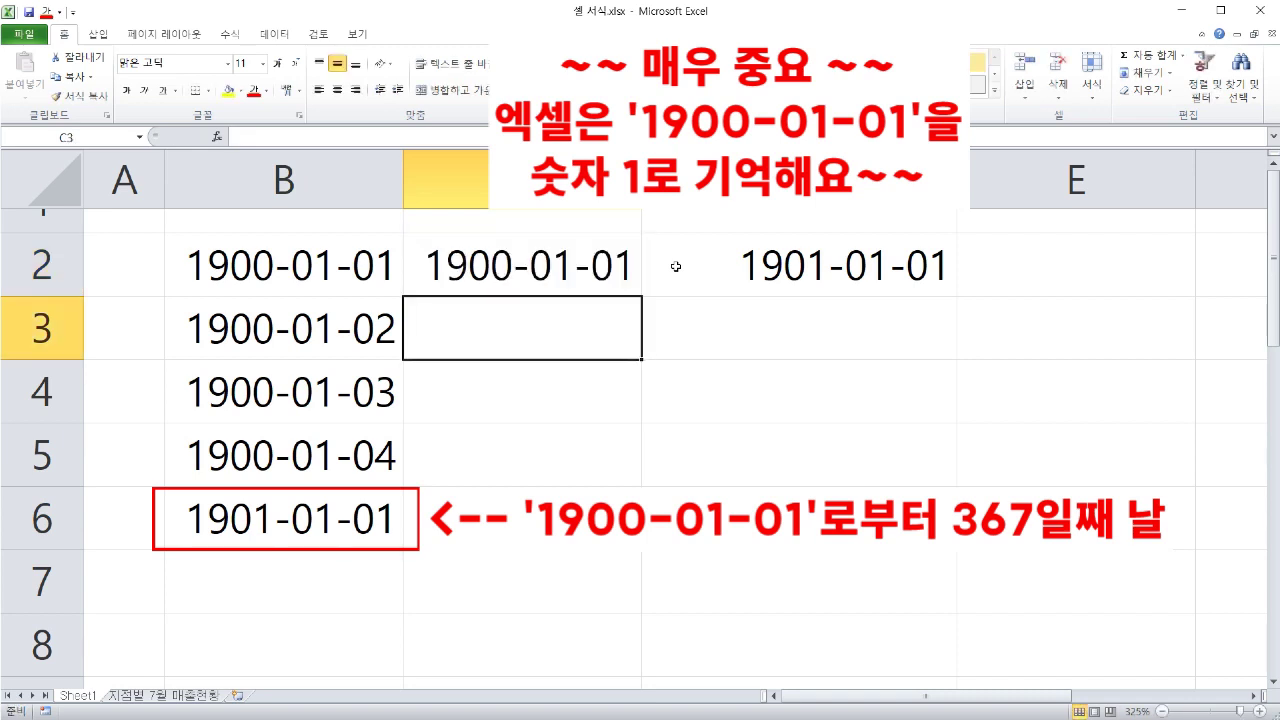
# - Enter 2, 3, 4 and 367 in cells C3 to C6
pyautogui.write('2')
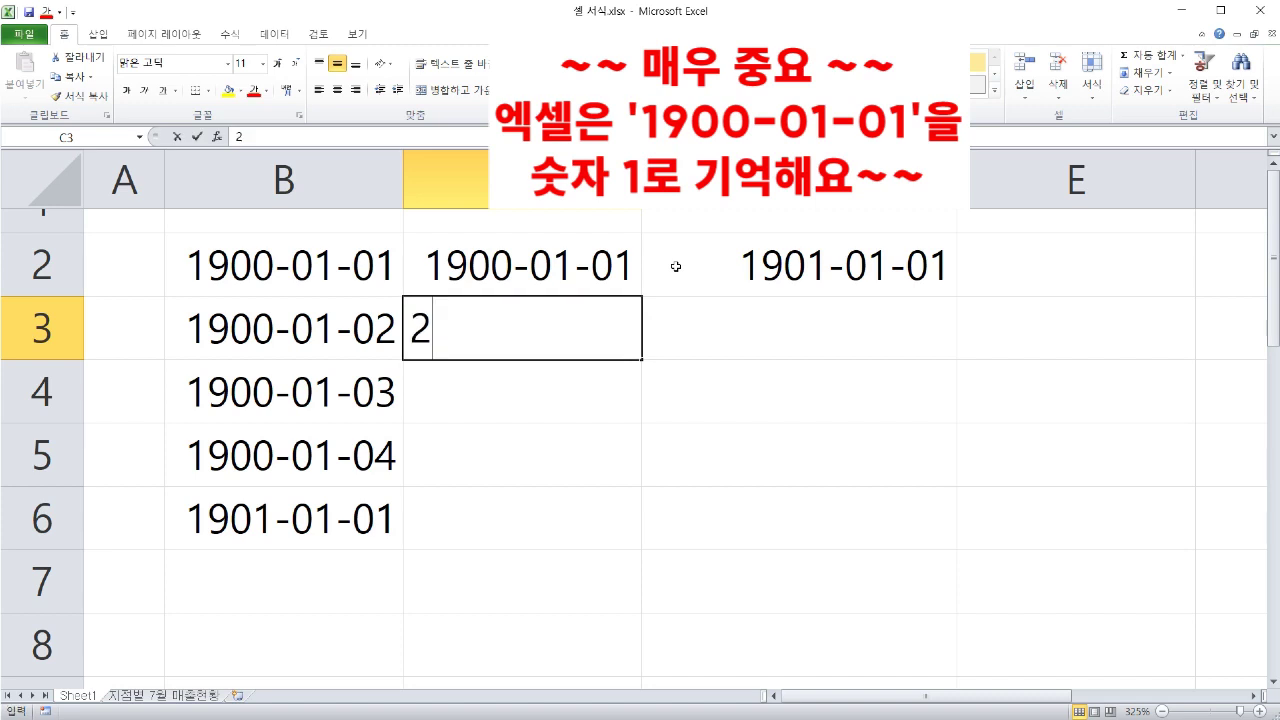
pyautogui.press('Return')
pyautogui.write('3')
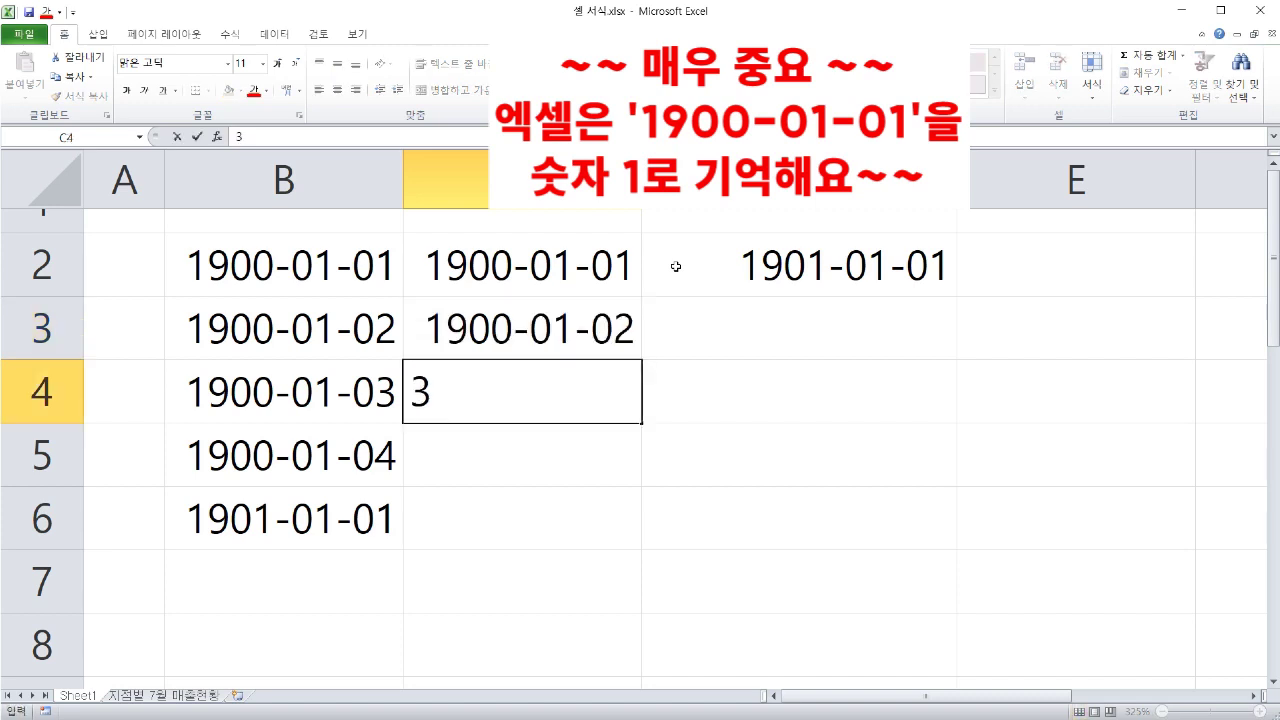
pyautogui.press('Return')
pyautogui.write('4')
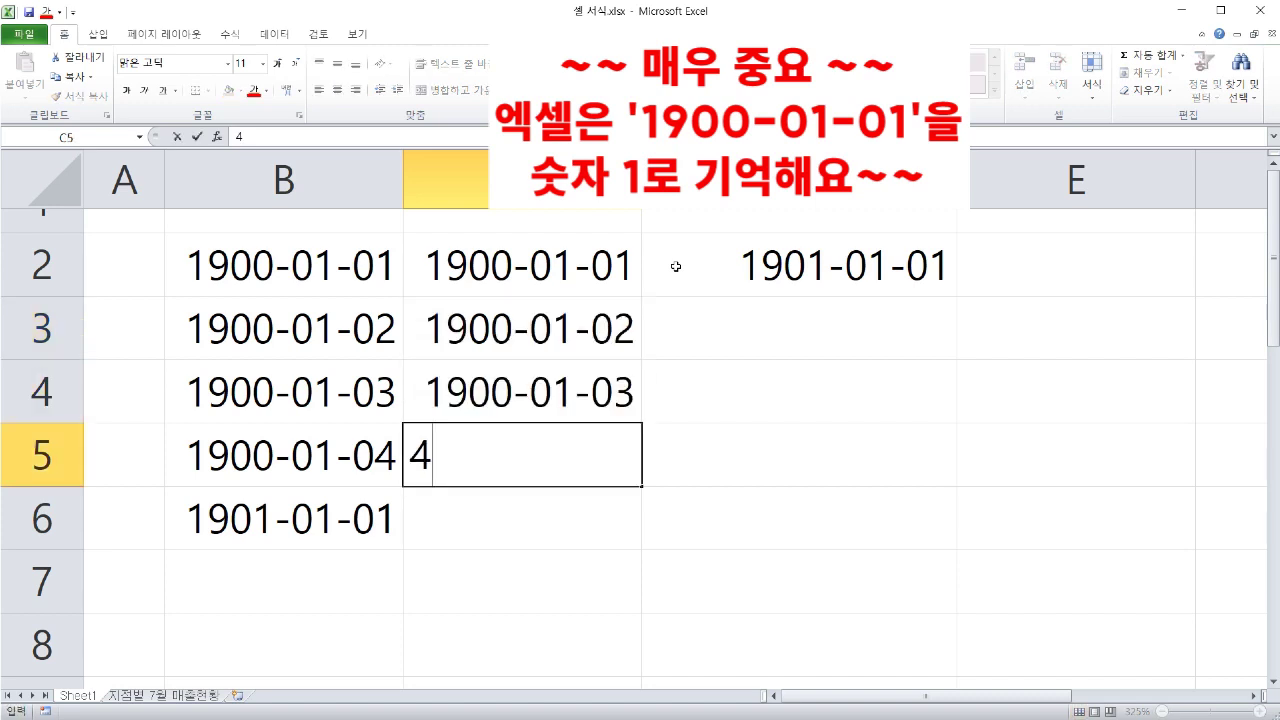
pyautogui.press('Return')
pyautogui.write('367')
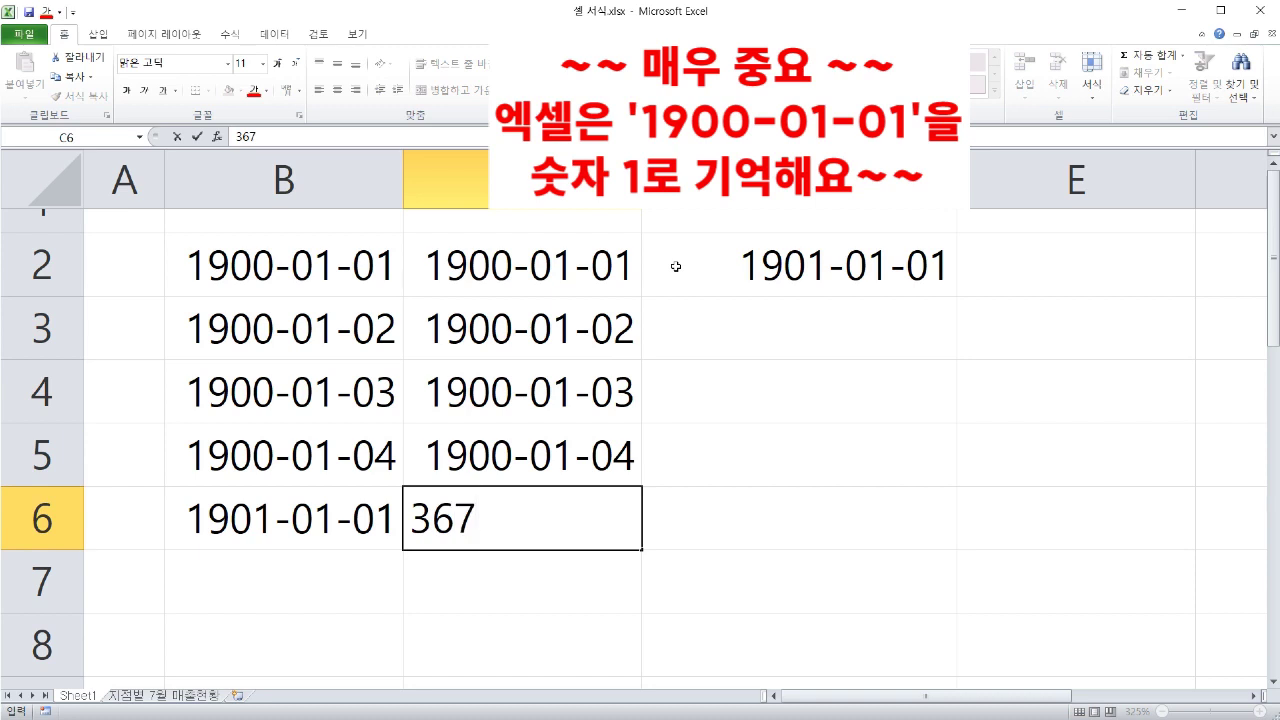
pyautogui.press('Return')
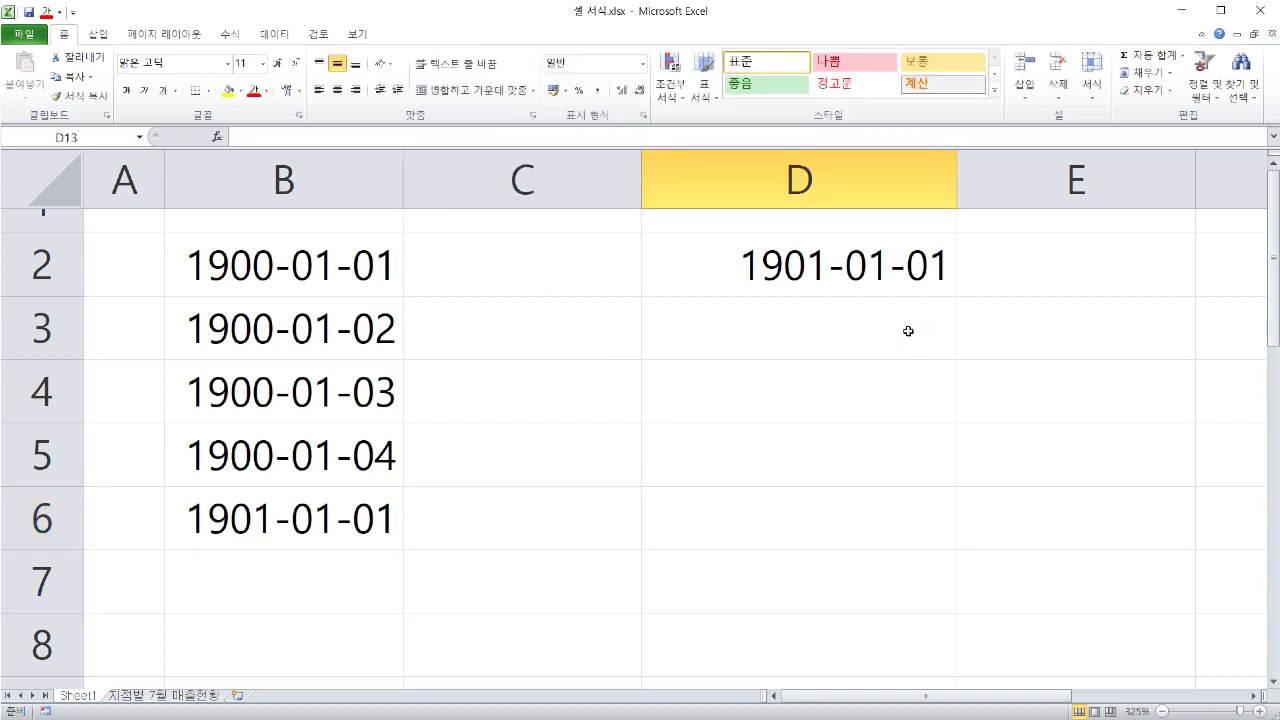
# - Enter the formula =D2+1 in cell D3 to add one day to the date in D2
pyautogui.click(908, 331)
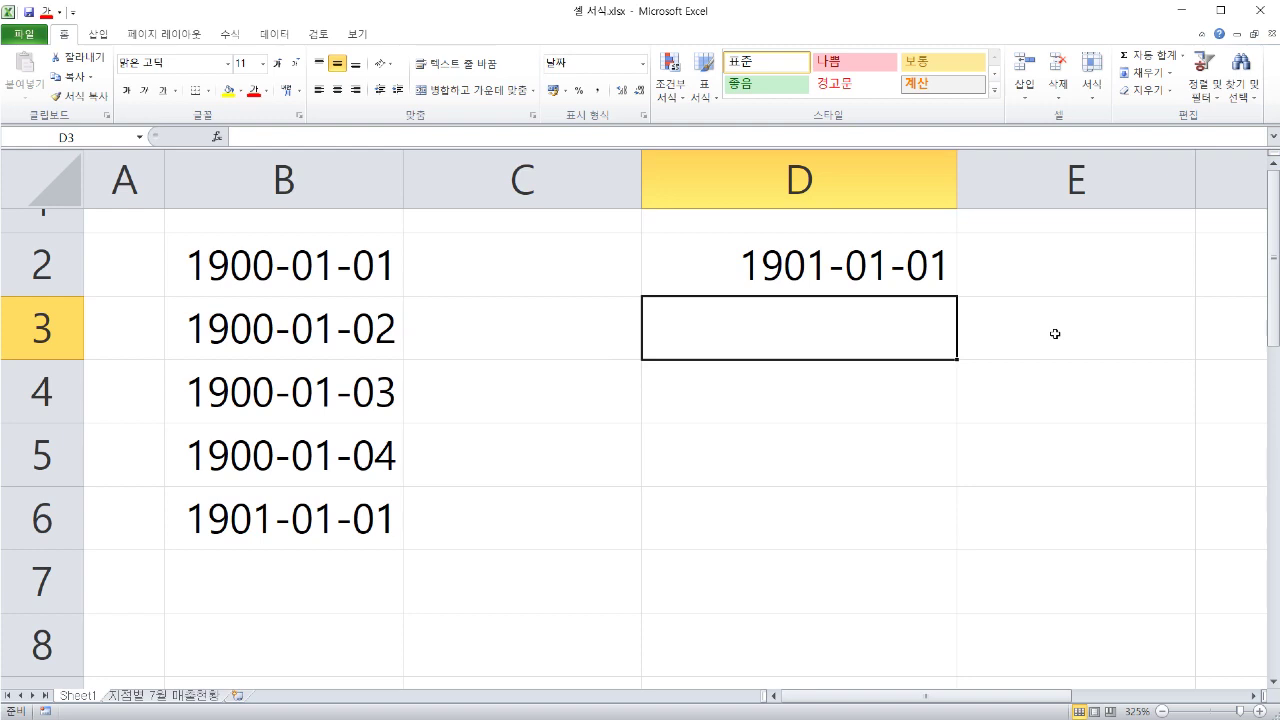
pyautogui.write('=')
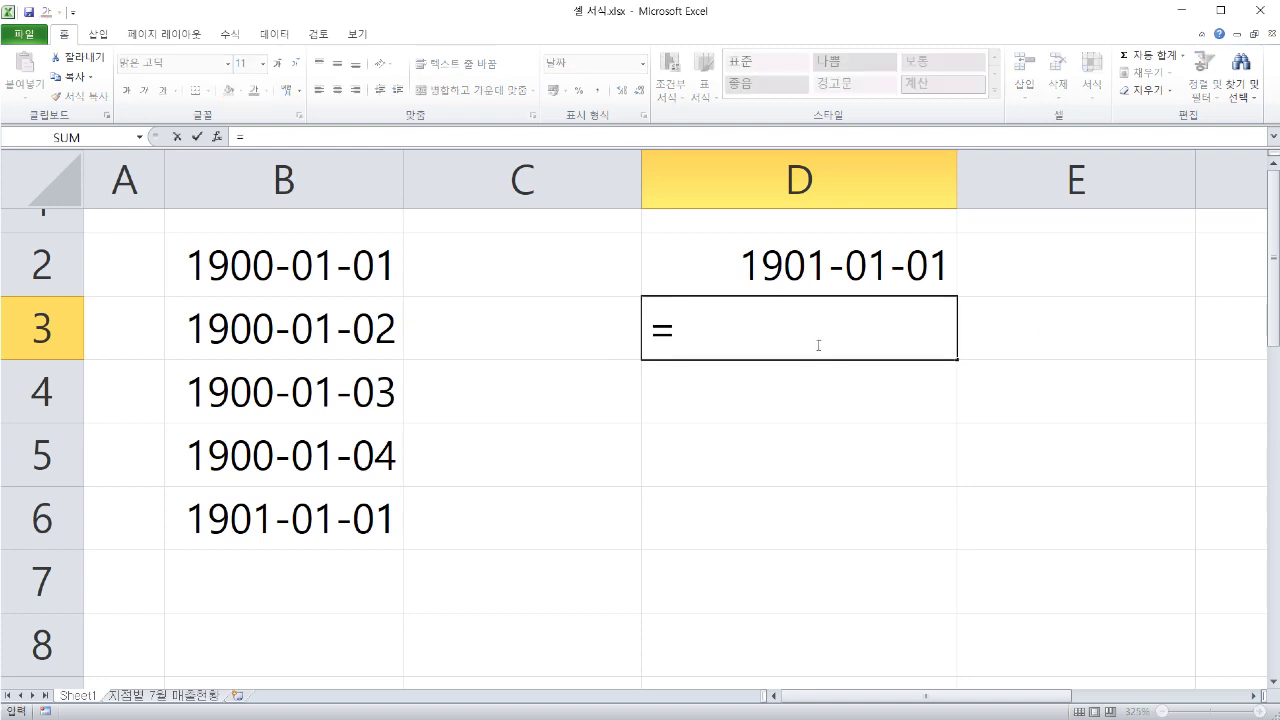
pyautogui.click(878, 282)
pyautogui.write('+1')
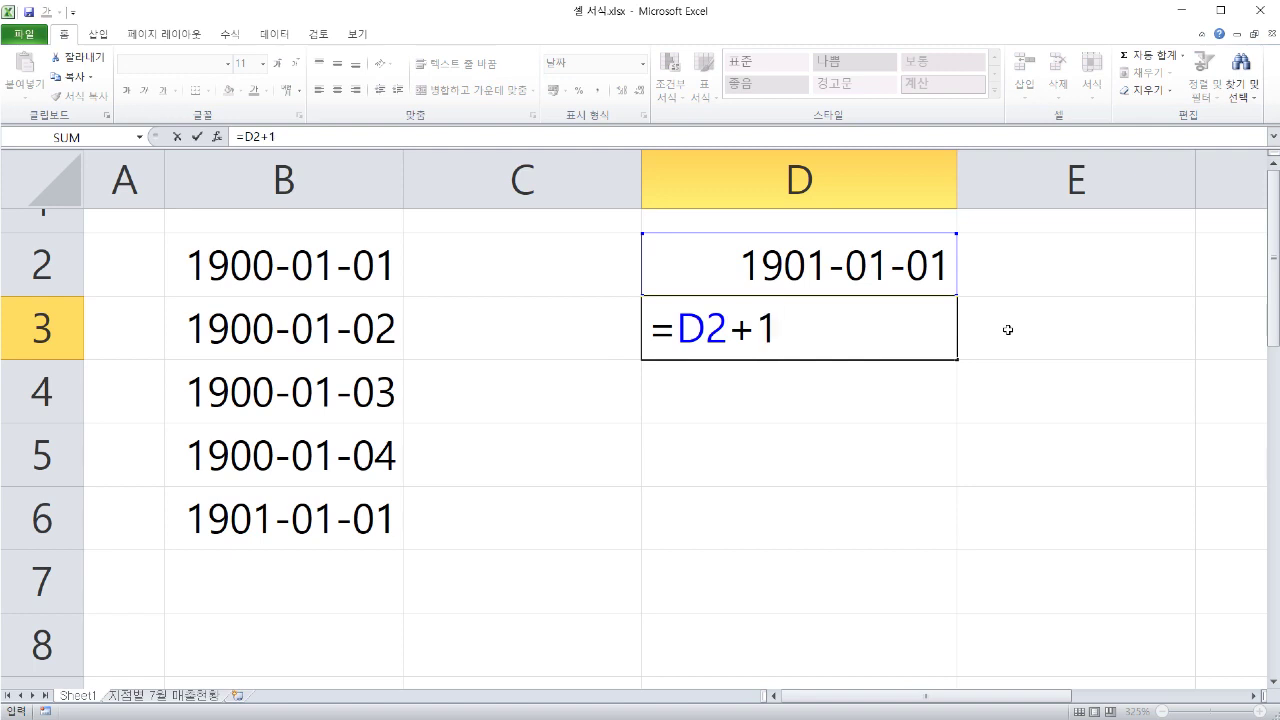
pyautogui.press('Return')
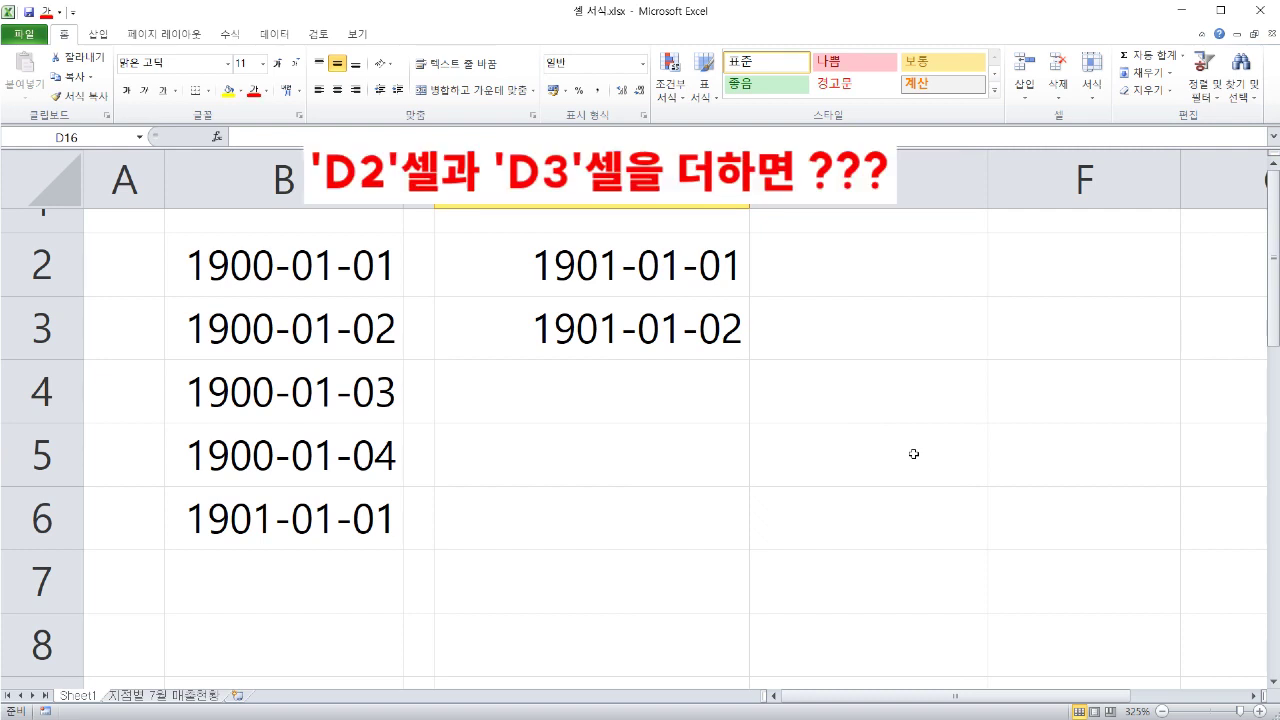
# - Add the dates in D2 and D3 with the formula =D2+D3 in cell D5
pyautogui.moveTo(715, 272); pyautogui.dragTo(697, 322)
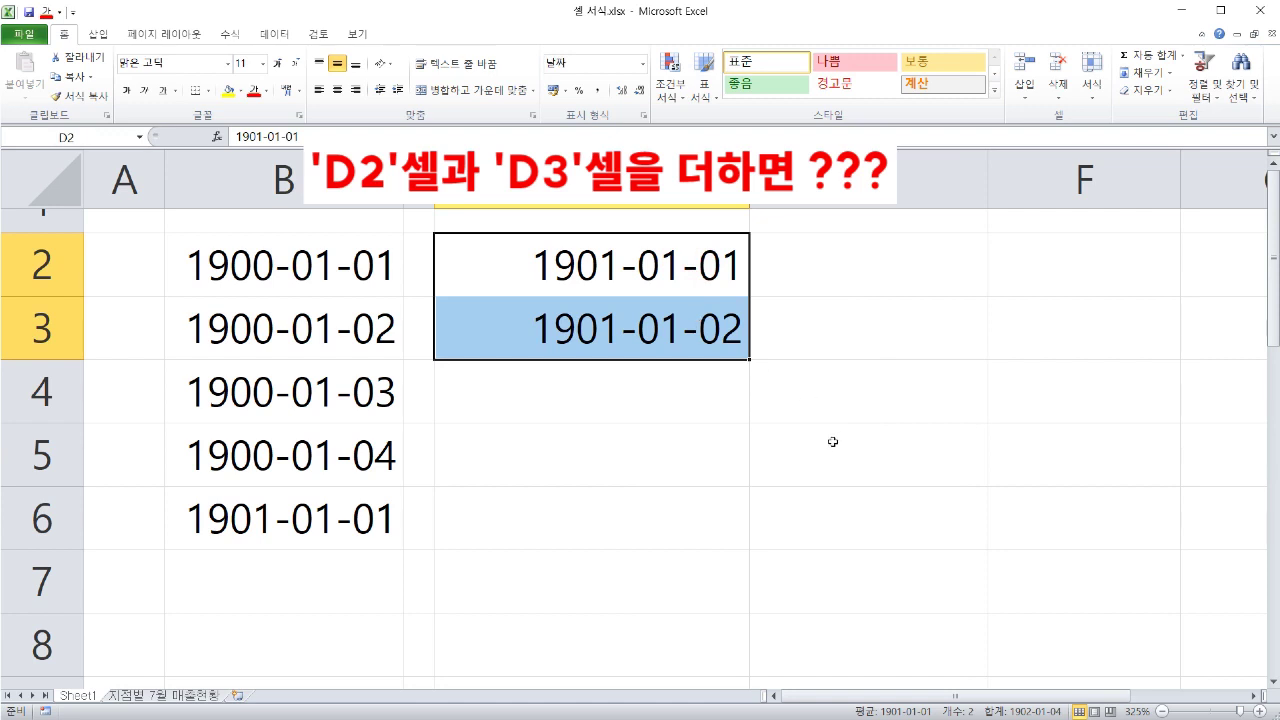
pyautogui.click(833, 441)
pyautogui.click(657, 451)
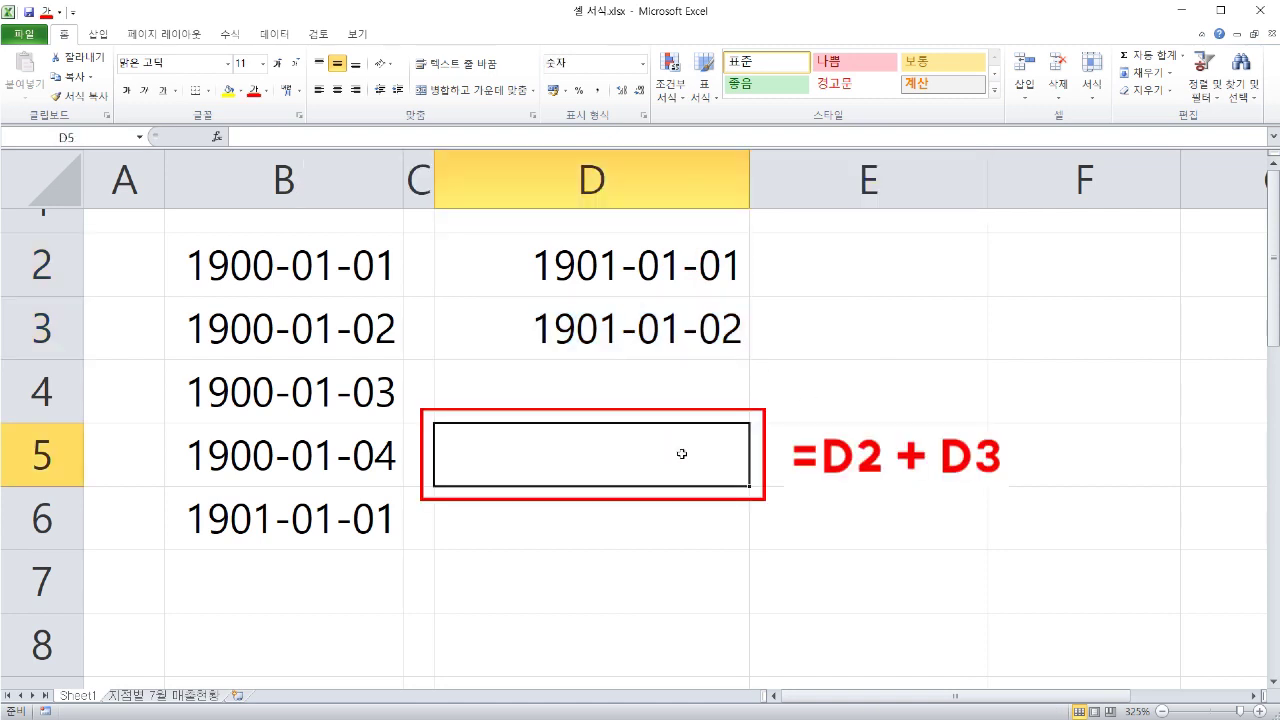
pyautogui.click(666, 449)
pyautogui.write('=')
pyautogui.click(705, 282)
pyautogui.write('+')
pyautogui.click(712, 329)
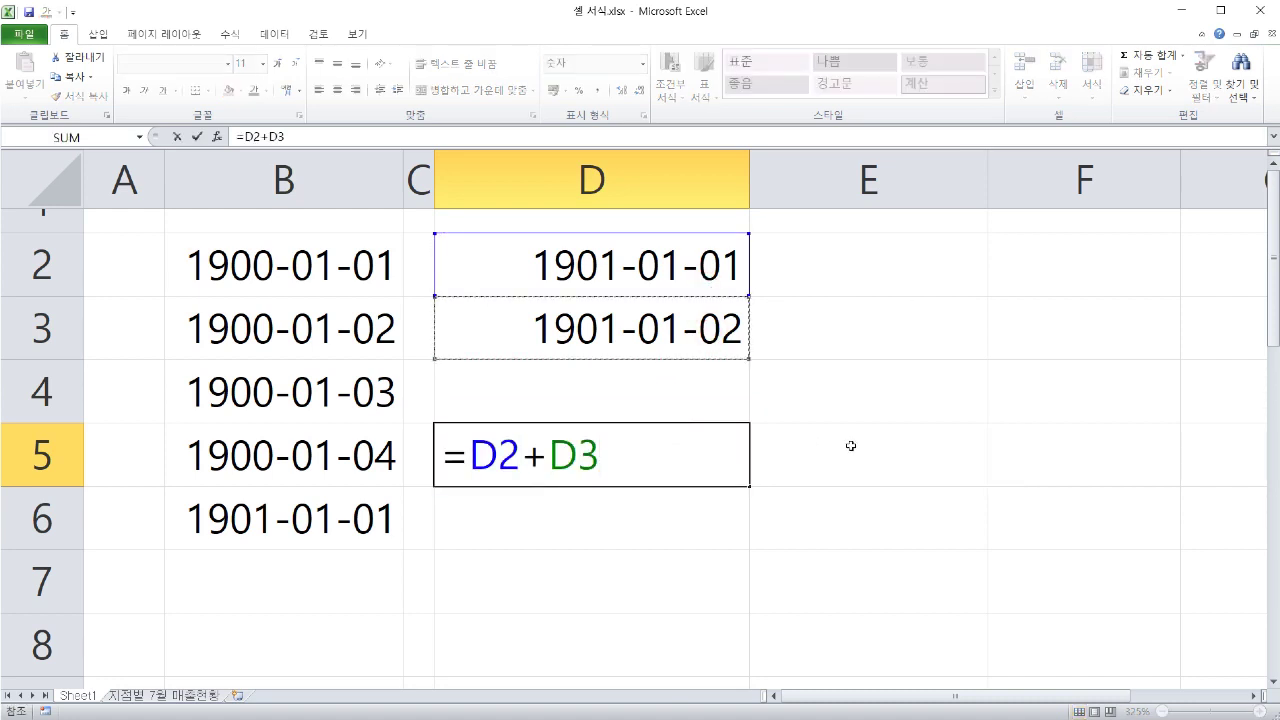
pyautogui.press('Return')
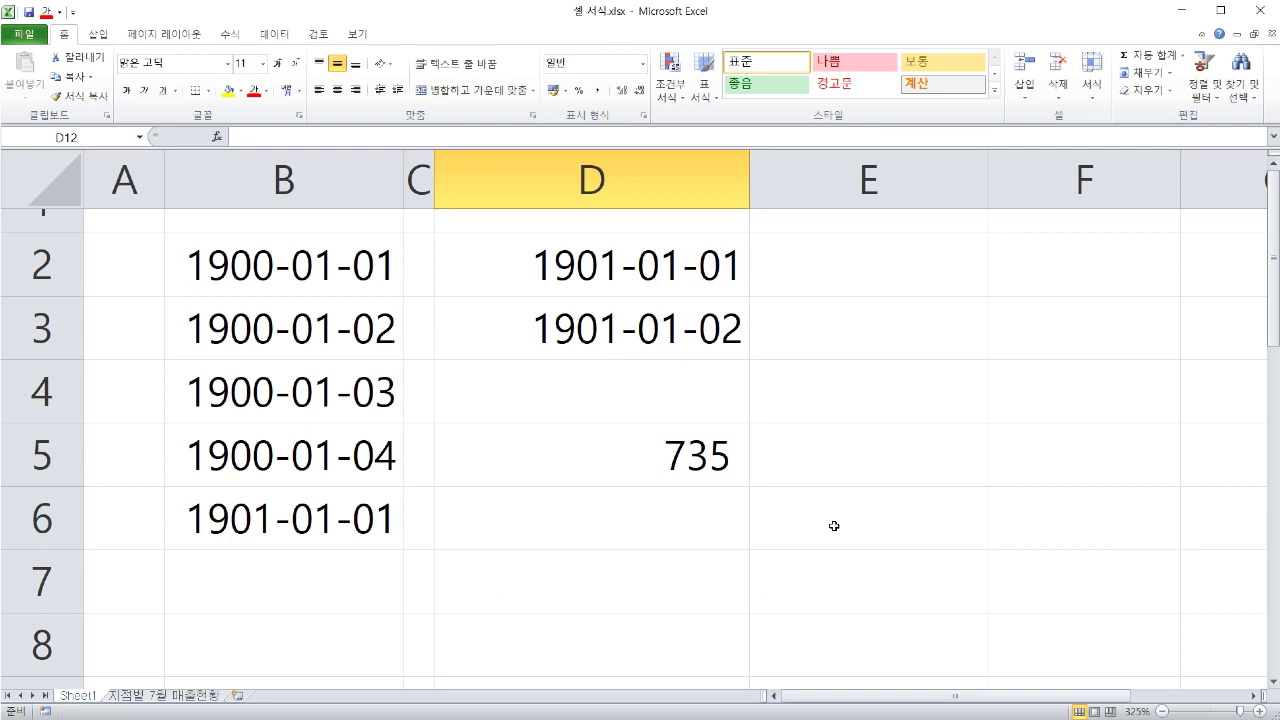
# - Format cell D5 with the 날짜 (Date) category and the *2001-03-14 type
pyautogui.rightClick(608, 449)
pyautogui.click(511, 370)
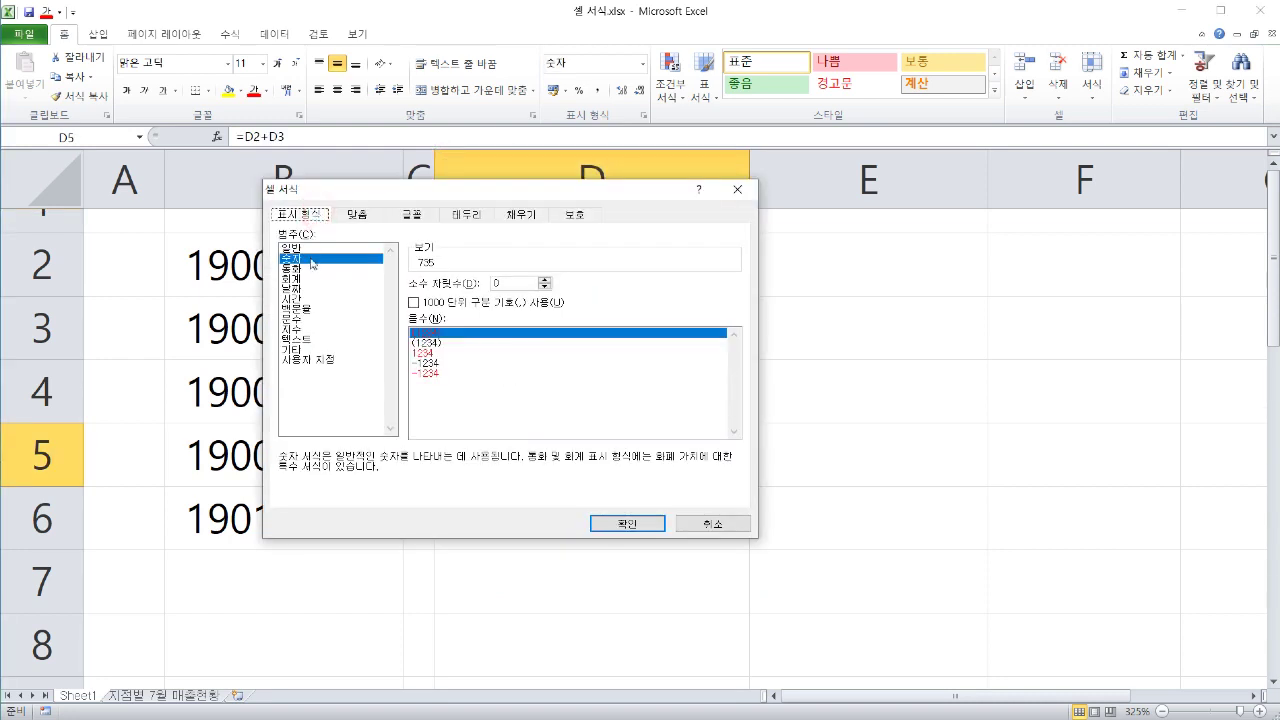
pyautogui.click(304, 290)
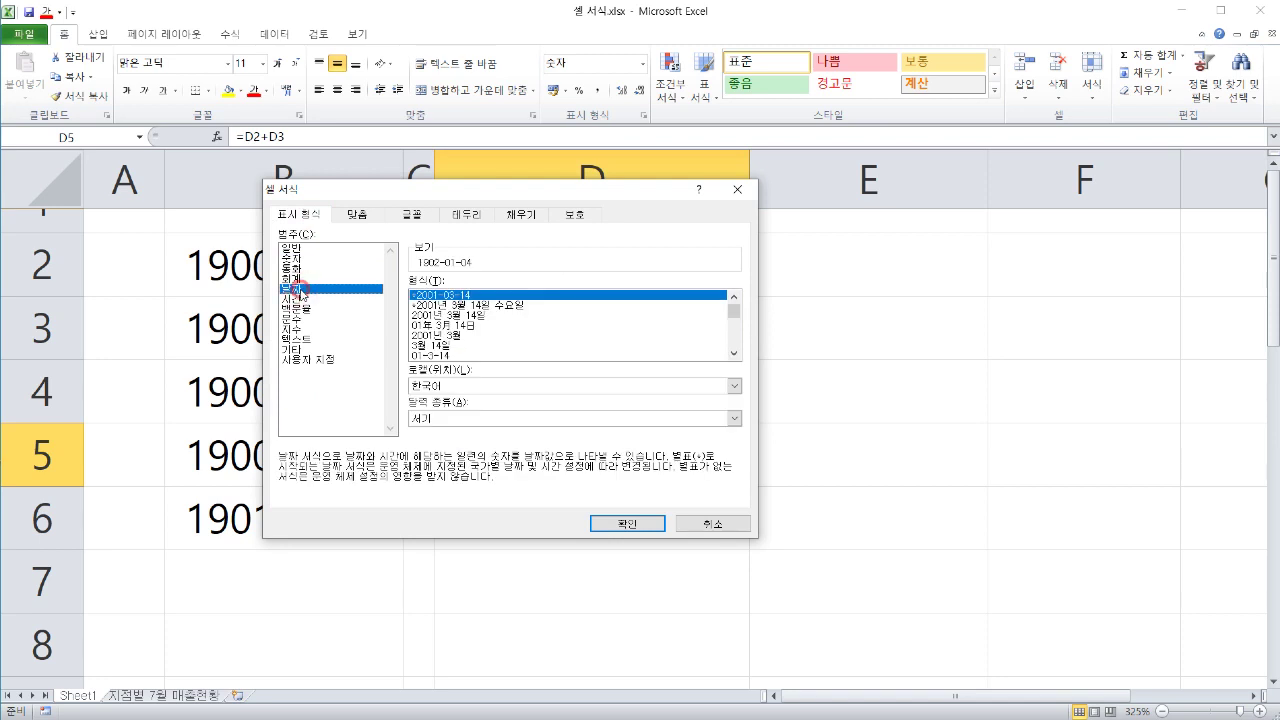
pyautogui.click(470, 298)
pyautogui.click(627, 523)
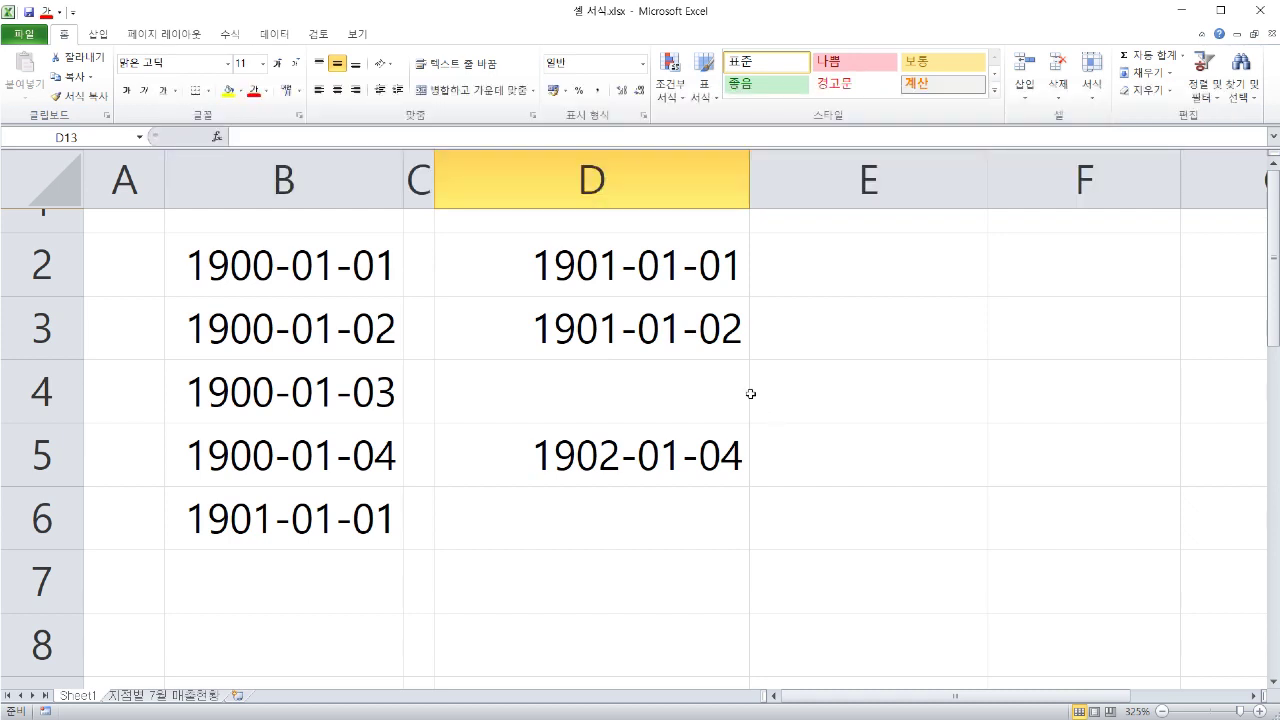
# - Change the number format category of cell D3 to 숫자 (Number)
pyautogui.click(678, 323)
pyautogui.rightClick(492, 322)
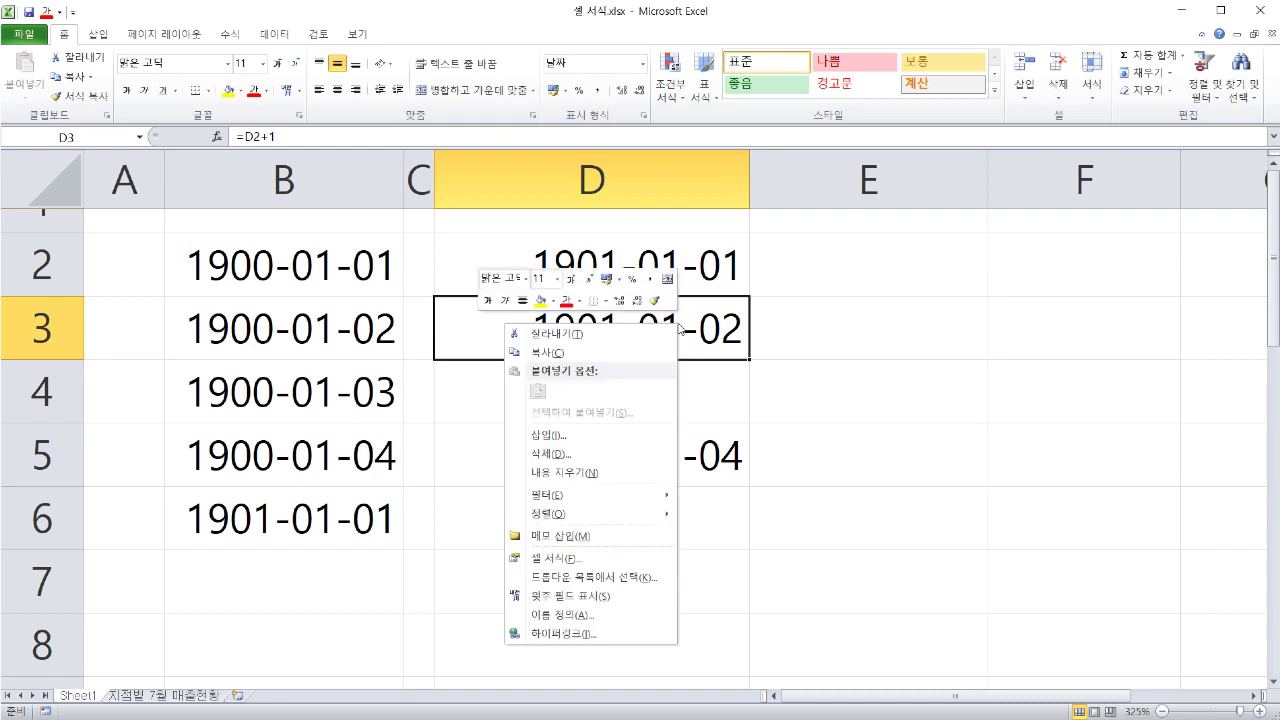
pyautogui.click(581, 557)
pyautogui.moveTo(586, 382)
pyautogui.mouseDown()
pyautogui.moveTo(600, 272)
pyautogui.moveTo(955, 210)
pyautogui.moveTo(972, 192)
pyautogui.mouseUp()
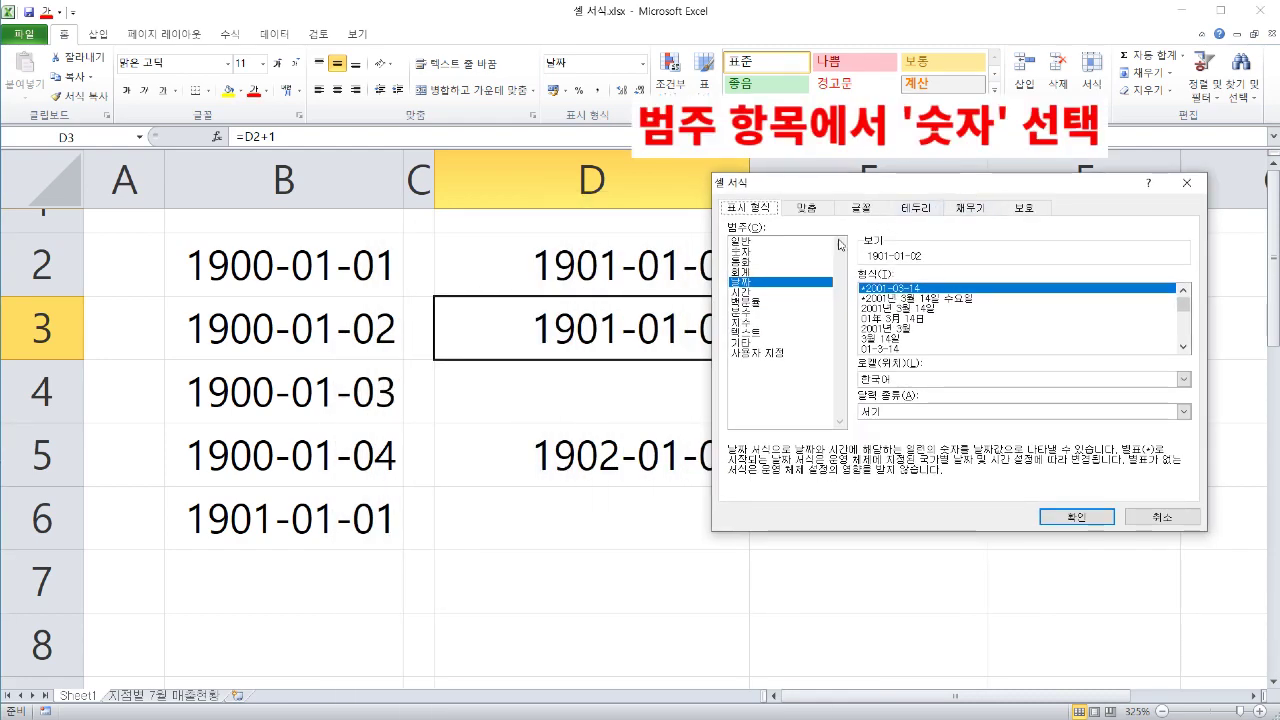
pyautogui.click(750, 252)
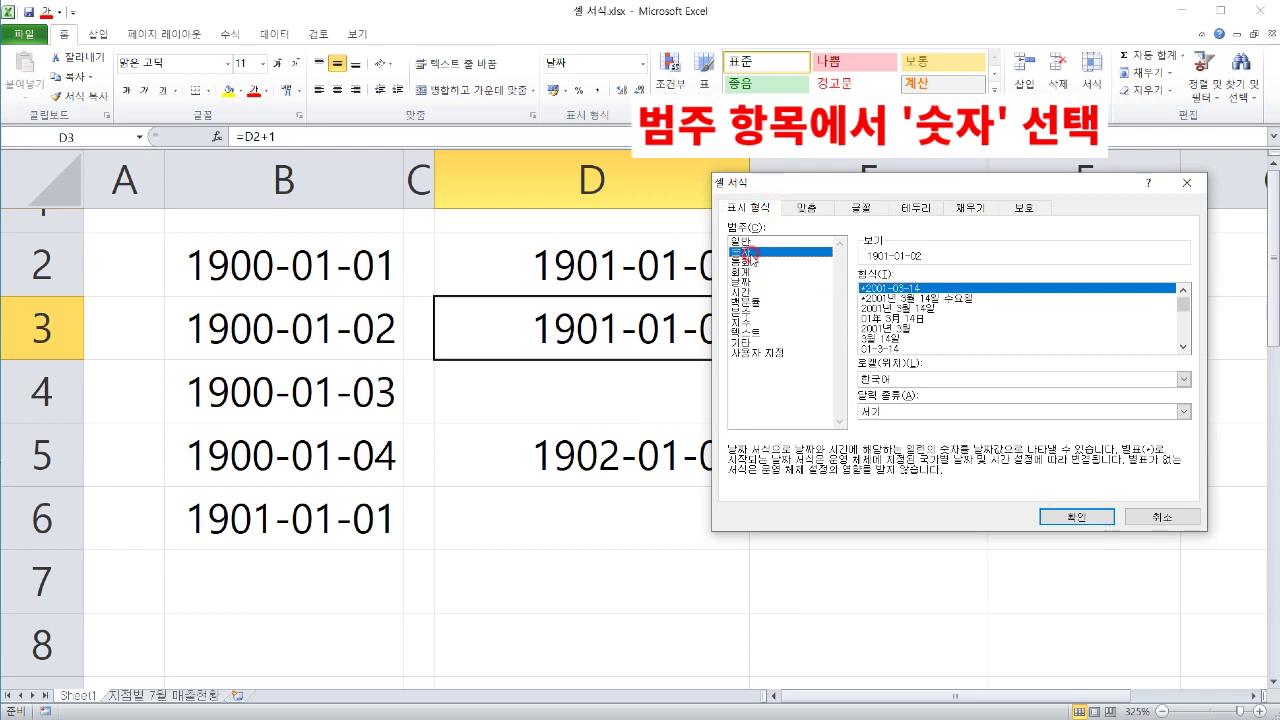
pyautogui.click(1076, 516)
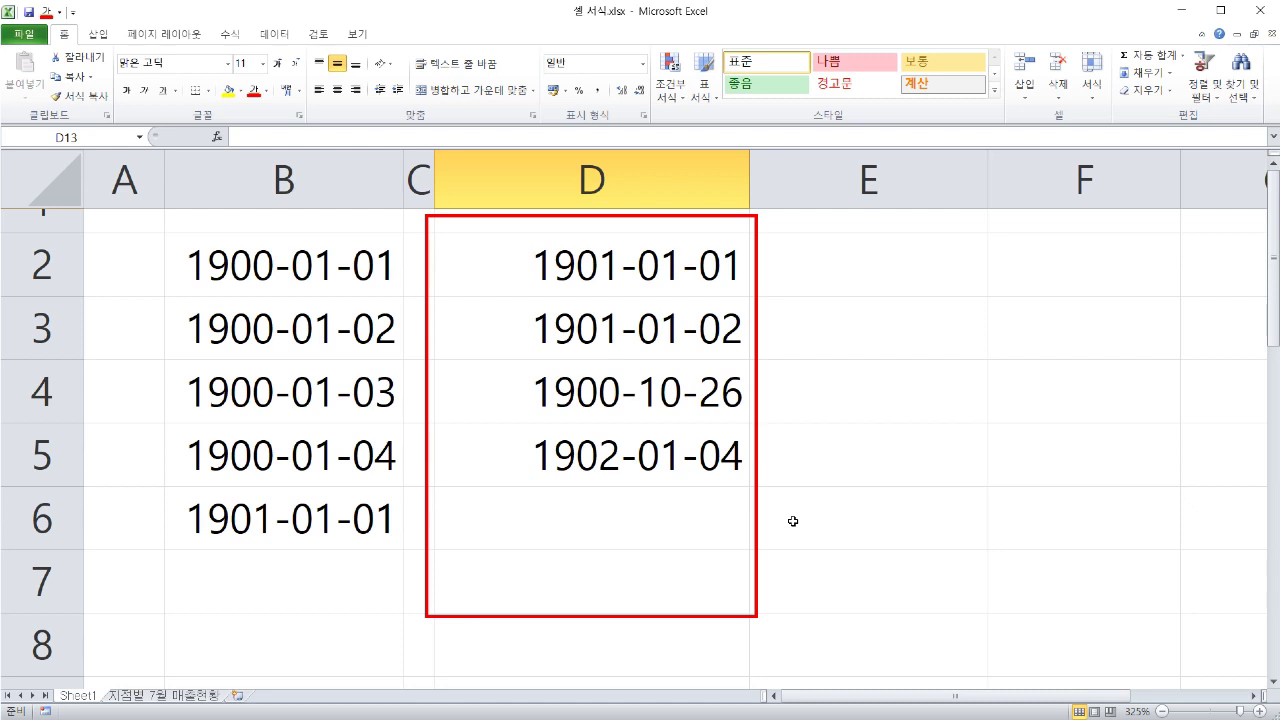
# - Replace the contents of cells D2 to D5 with the number 1 in each
pyautogui.click(703, 270)
pyautogui.write('1')
pyautogui.press('Return')
pyautogui.write('1')
pyautogui.press('Return')
pyautogui.write('1')
pyautogui.press('Return')
pyautogui.write('1')
pyautogui.press('Return')
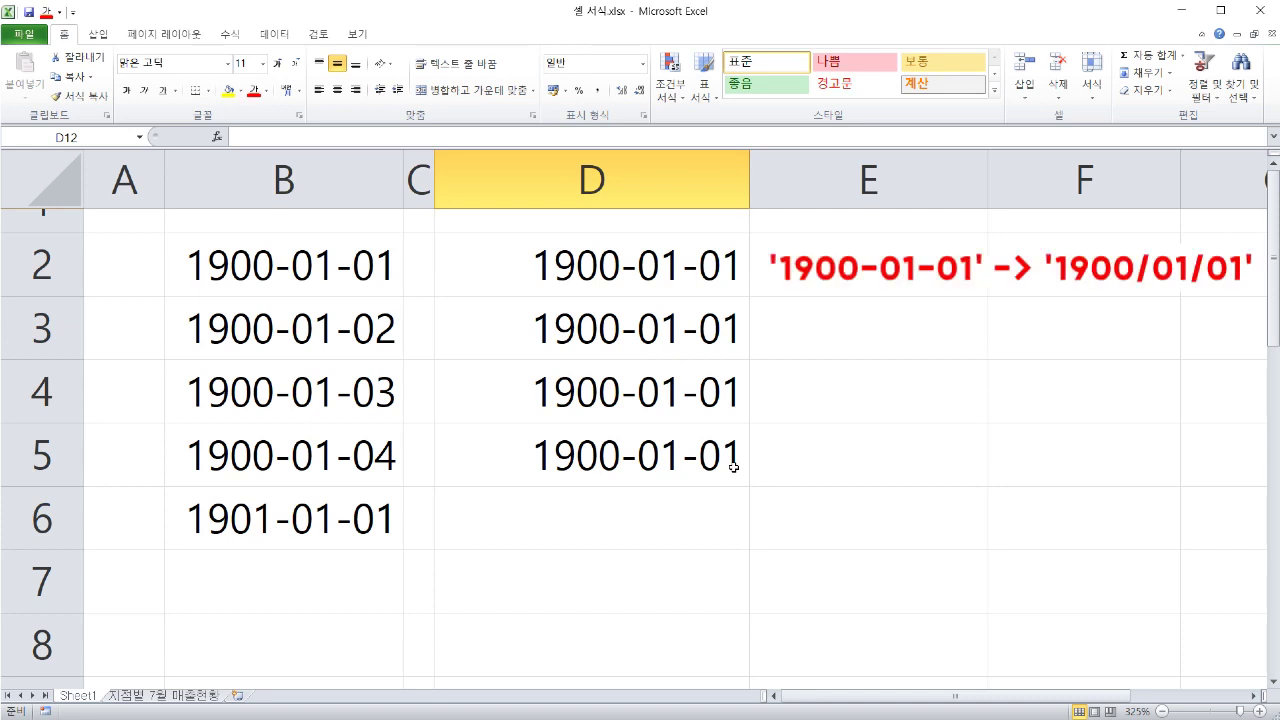
# - Apply the 2001/3/14 date type to cell D2 in its cell format settings
pyautogui.click(656, 266)
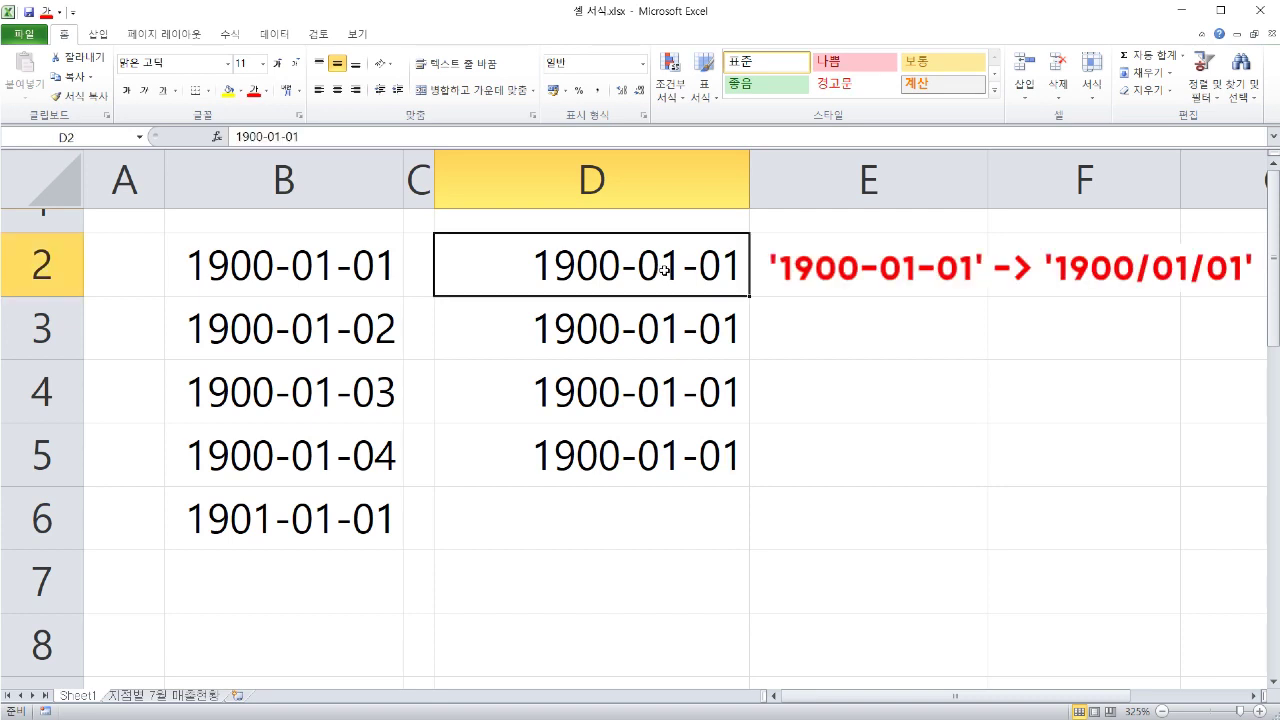
pyautogui.rightClick(666, 272)
pyautogui.click(567, 504)
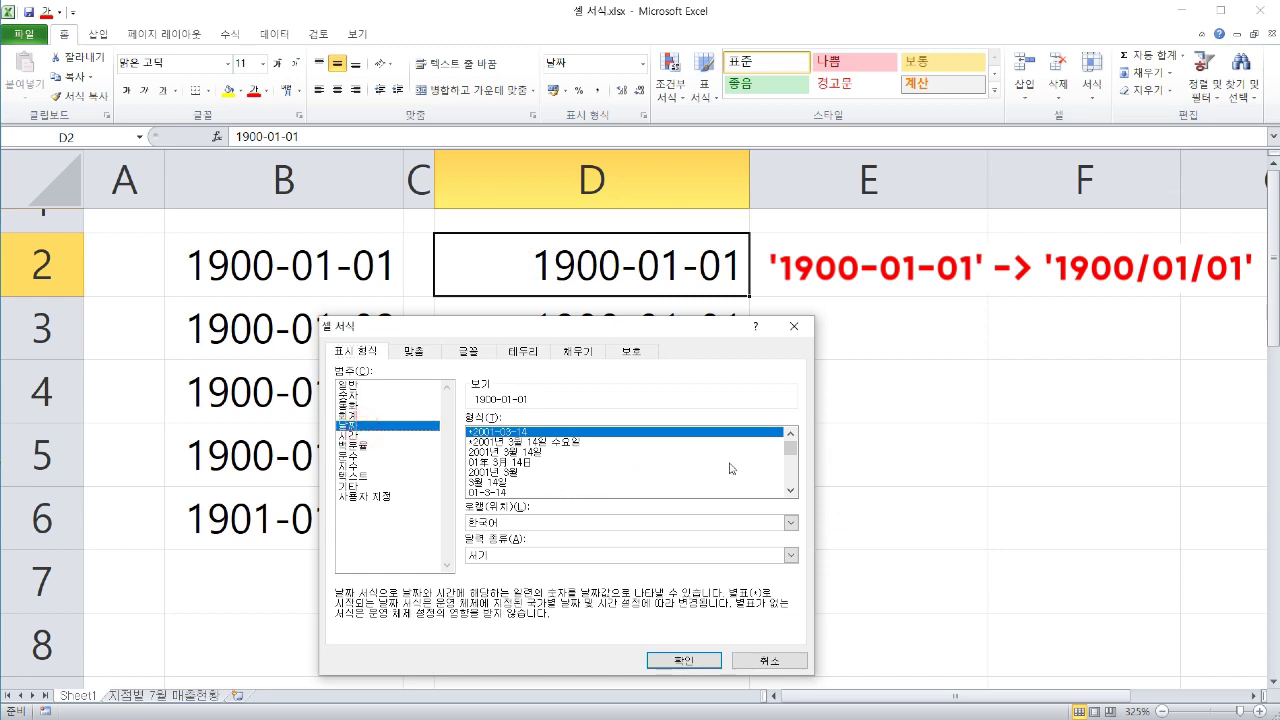
pyautogui.click(788, 470)
pyautogui.click(508, 492)
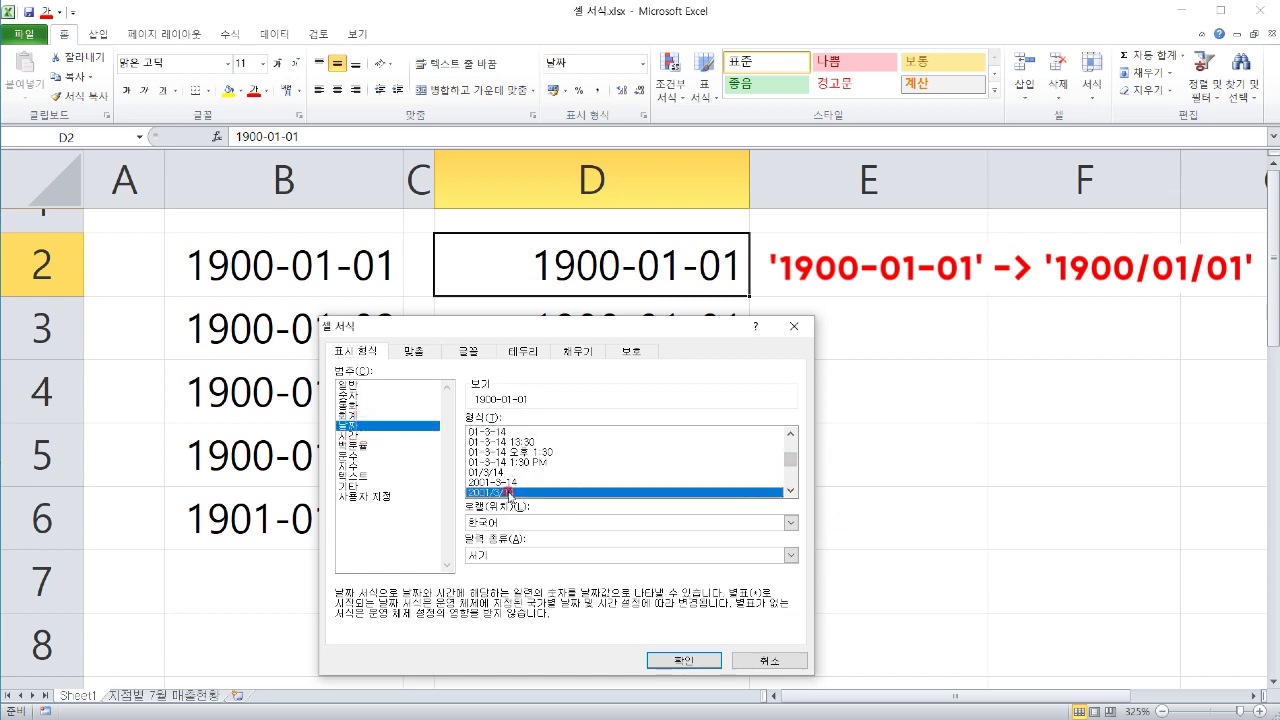
pyautogui.click(702, 662)
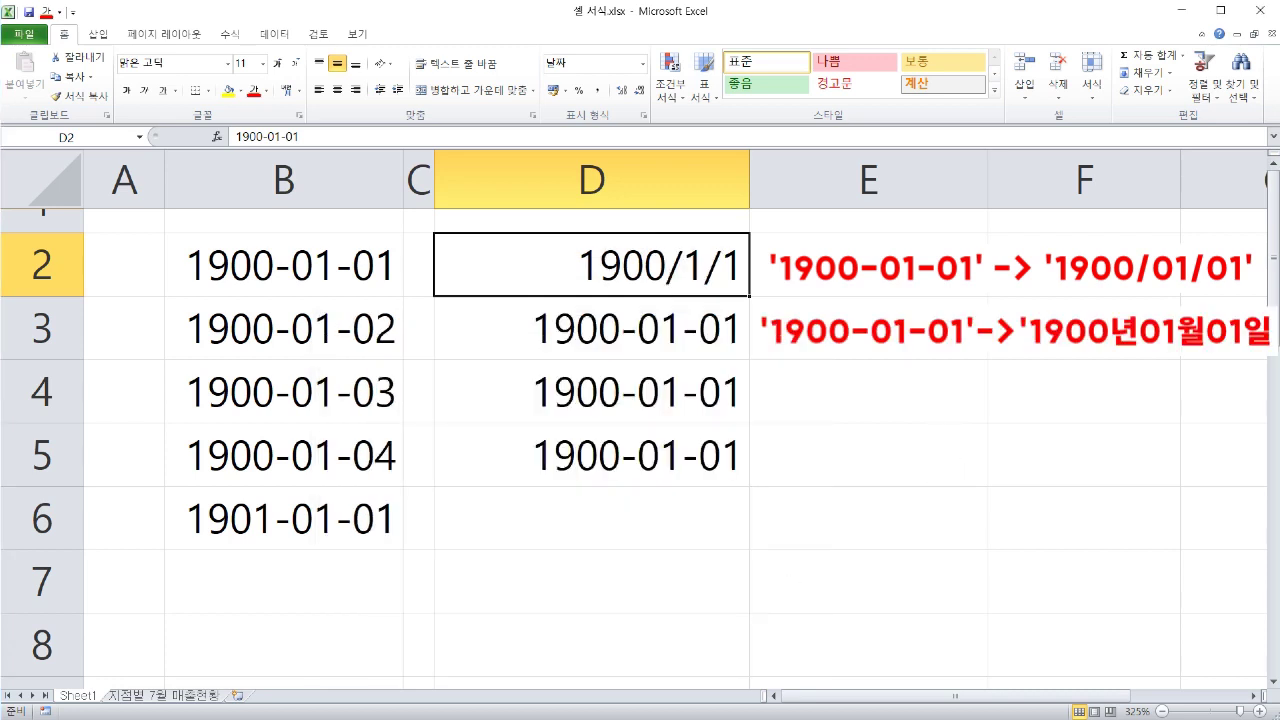
# - Apply the 2001년 3월 14일 date type to cell D3 in its cell format settings
pyautogui.click(712, 336)
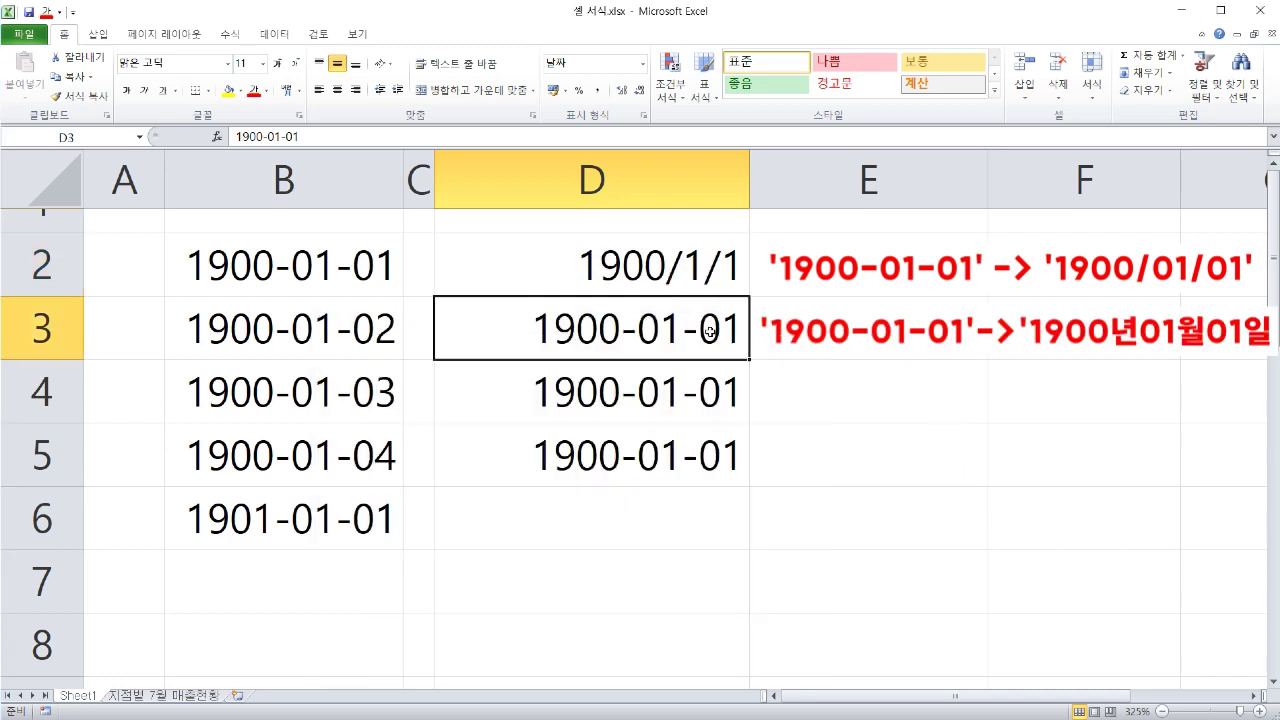
pyautogui.rightClick(712, 337)
pyautogui.click(630, 568)
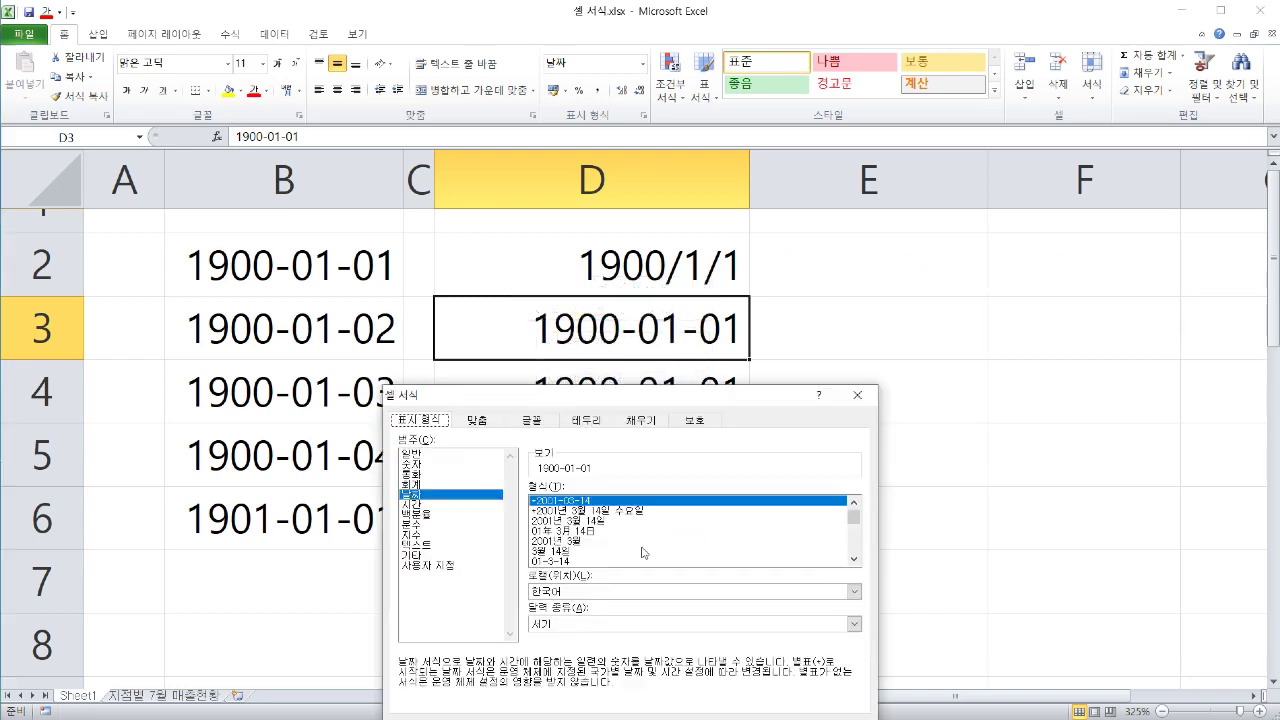
pyautogui.moveTo(675, 406); pyautogui.dragTo(1007, 288)
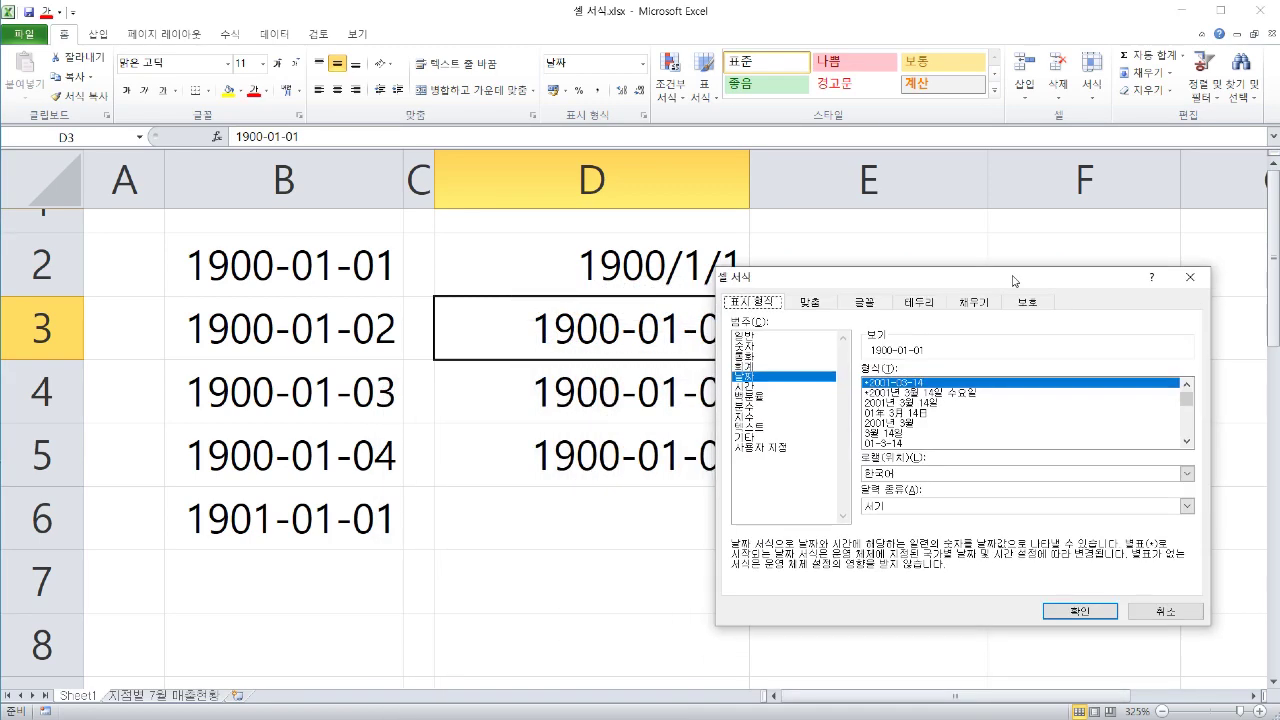
pyautogui.click(930, 404)
pyautogui.click(1071, 609)
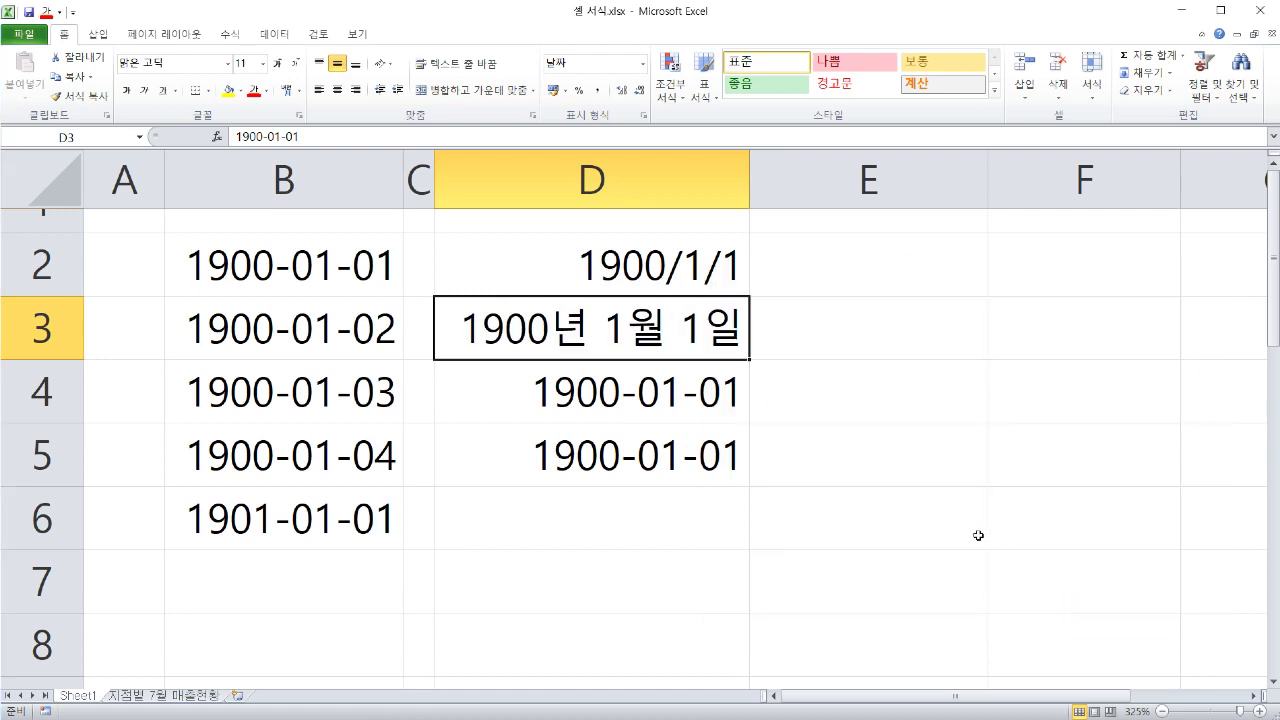
# - Apply the 14-Mar-01 date type to cell D4 in its cell format settings
pyautogui.rightClick(544, 394)
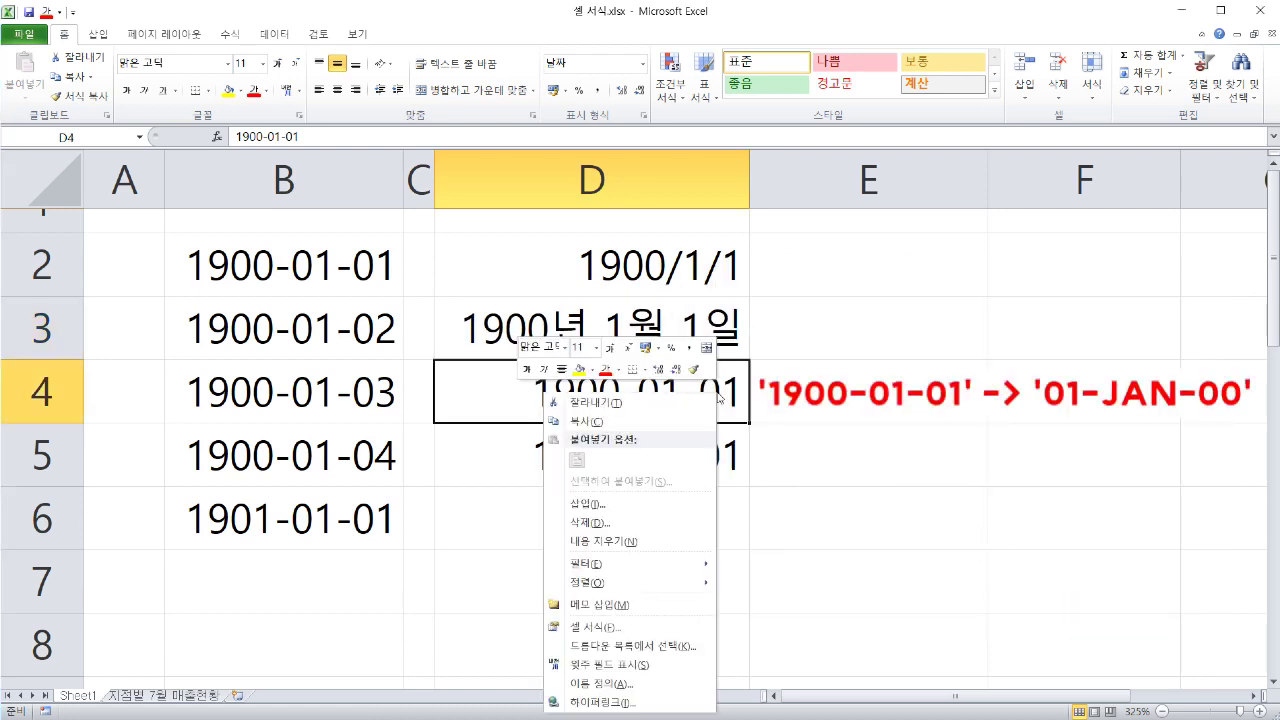
pyautogui.click(595, 626)
pyautogui.moveTo(755, 420); pyautogui.dragTo(1143, 191)
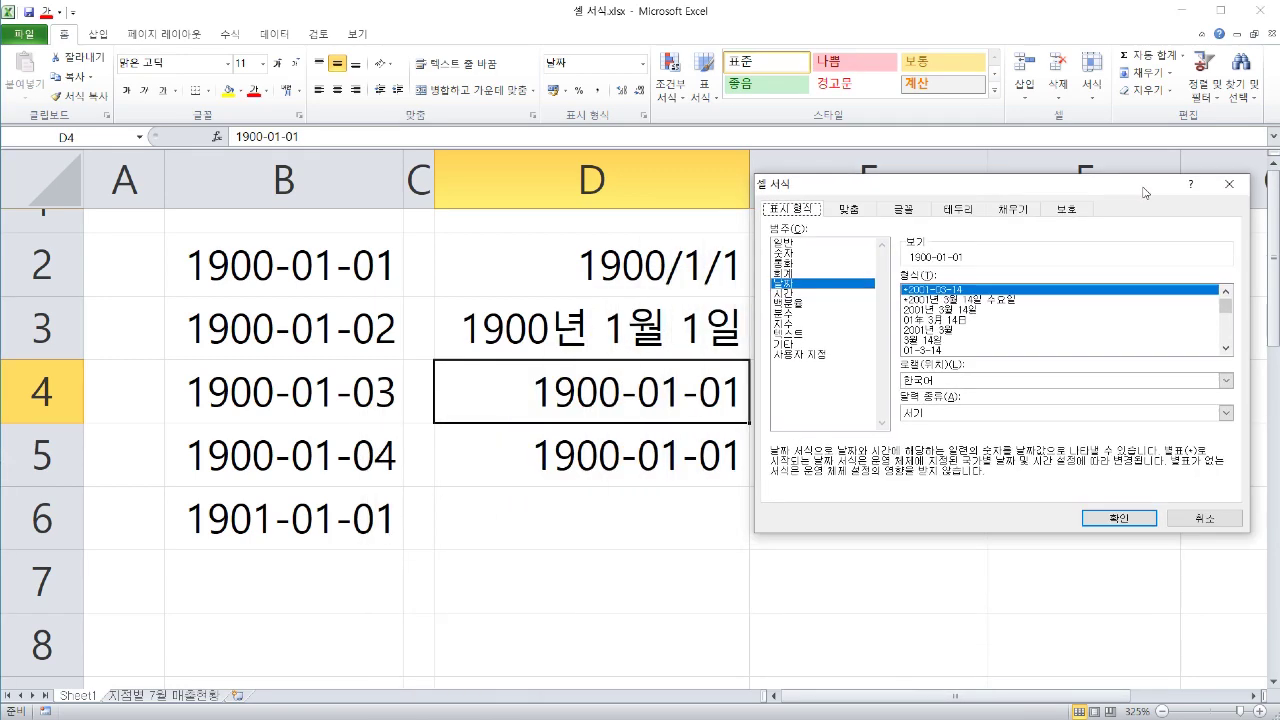
pyautogui.click(1226, 338)
pyautogui.click(1226, 338)
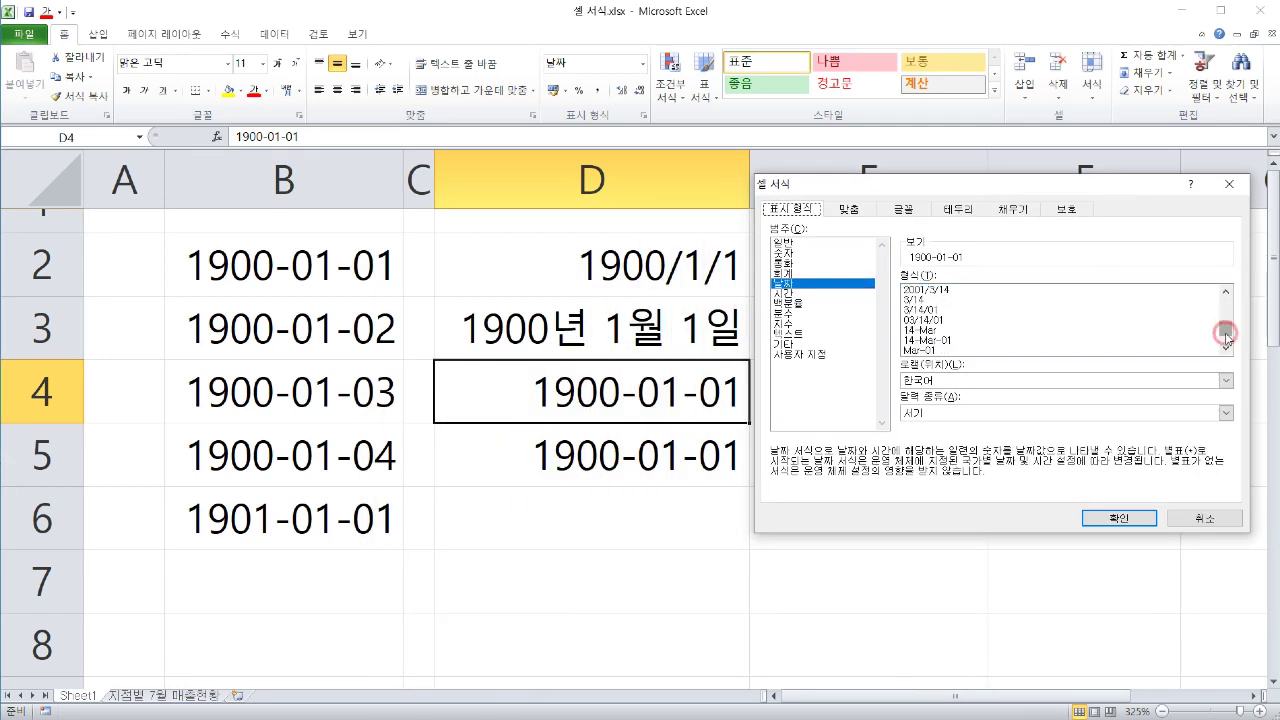
pyautogui.click(940, 340)
pyautogui.click(1119, 518)
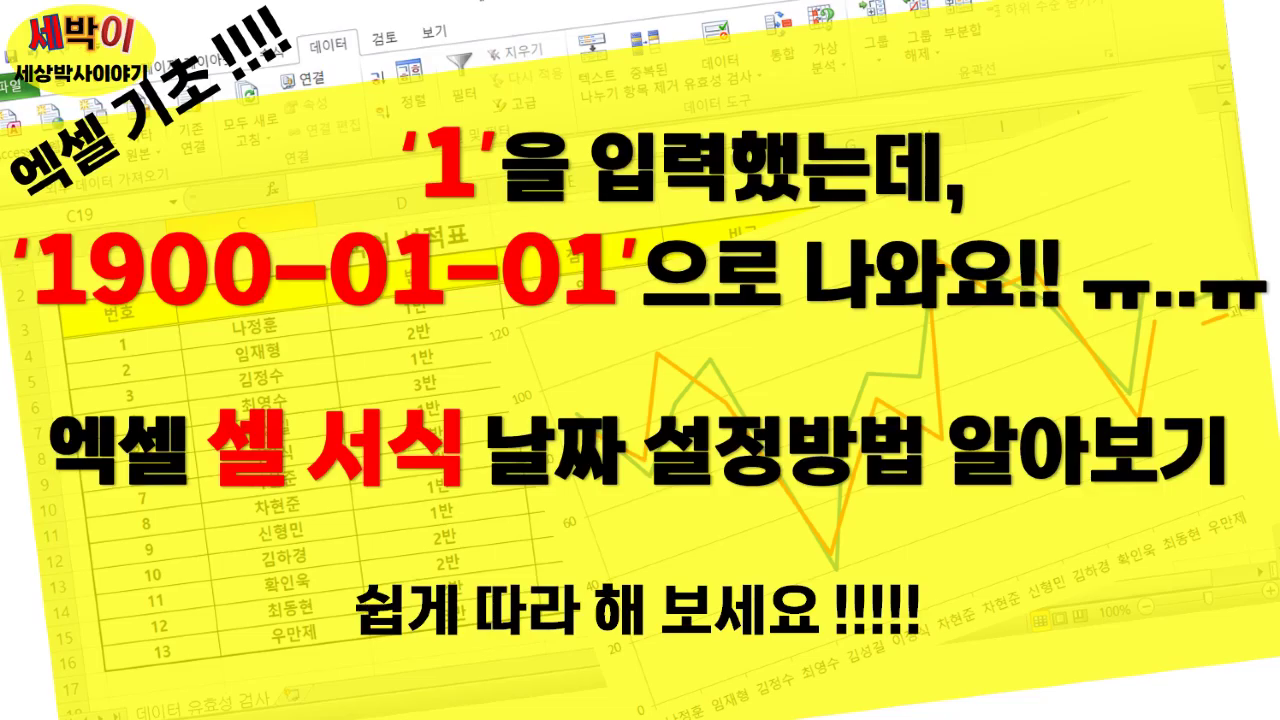